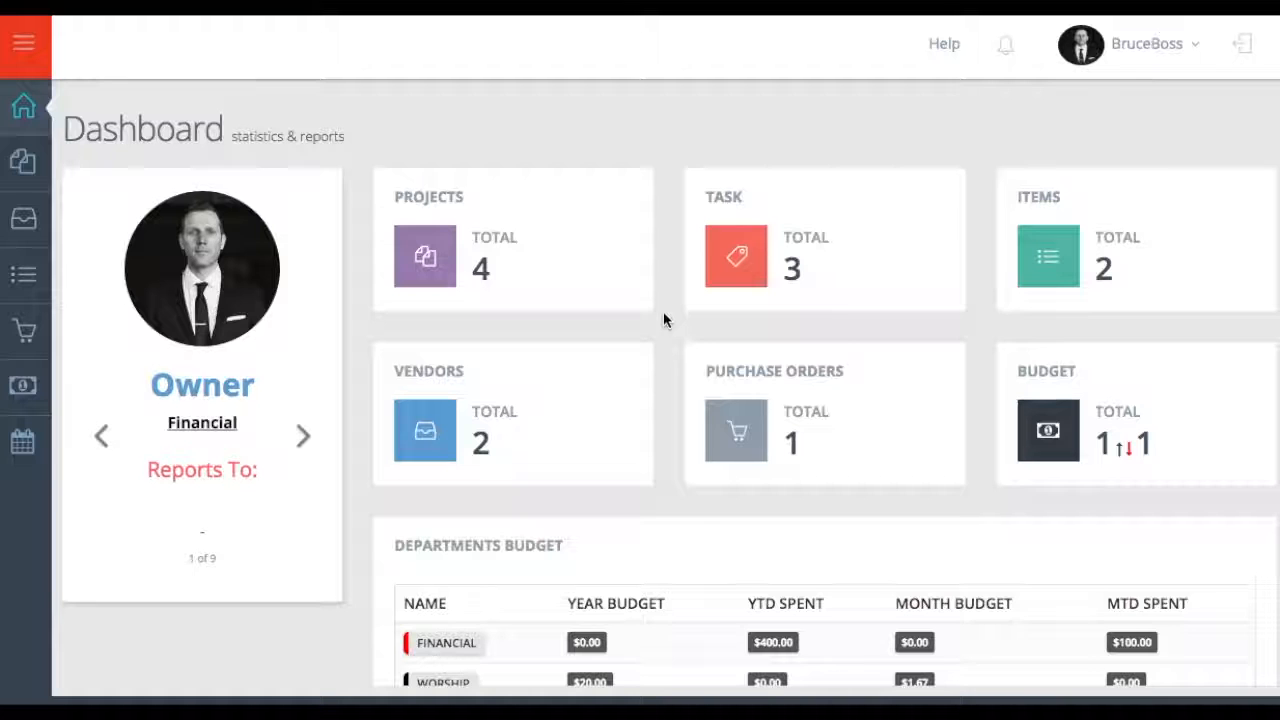
- Open the All Projects list from the Dashboard
click(424, 243)
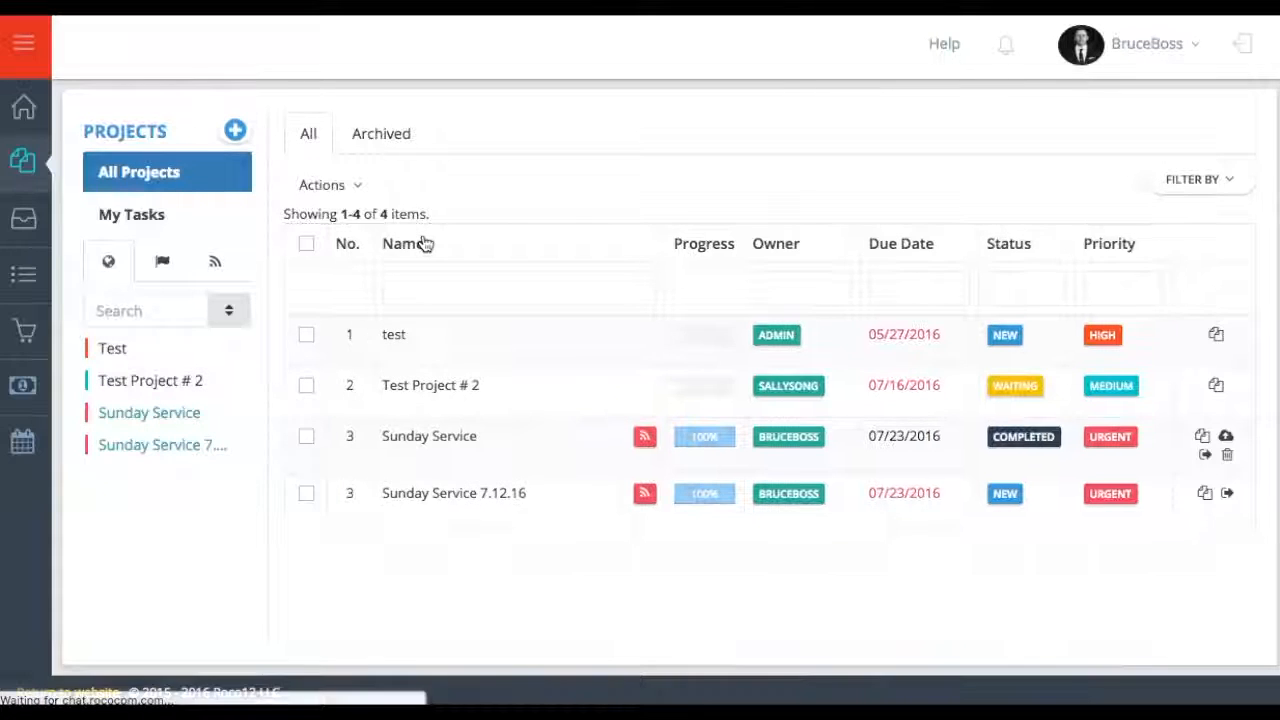
- Start a new project named 9.1.16 Missions Banquet "Reach Them All" with a banquet description and Urgent priority
click(235, 132)
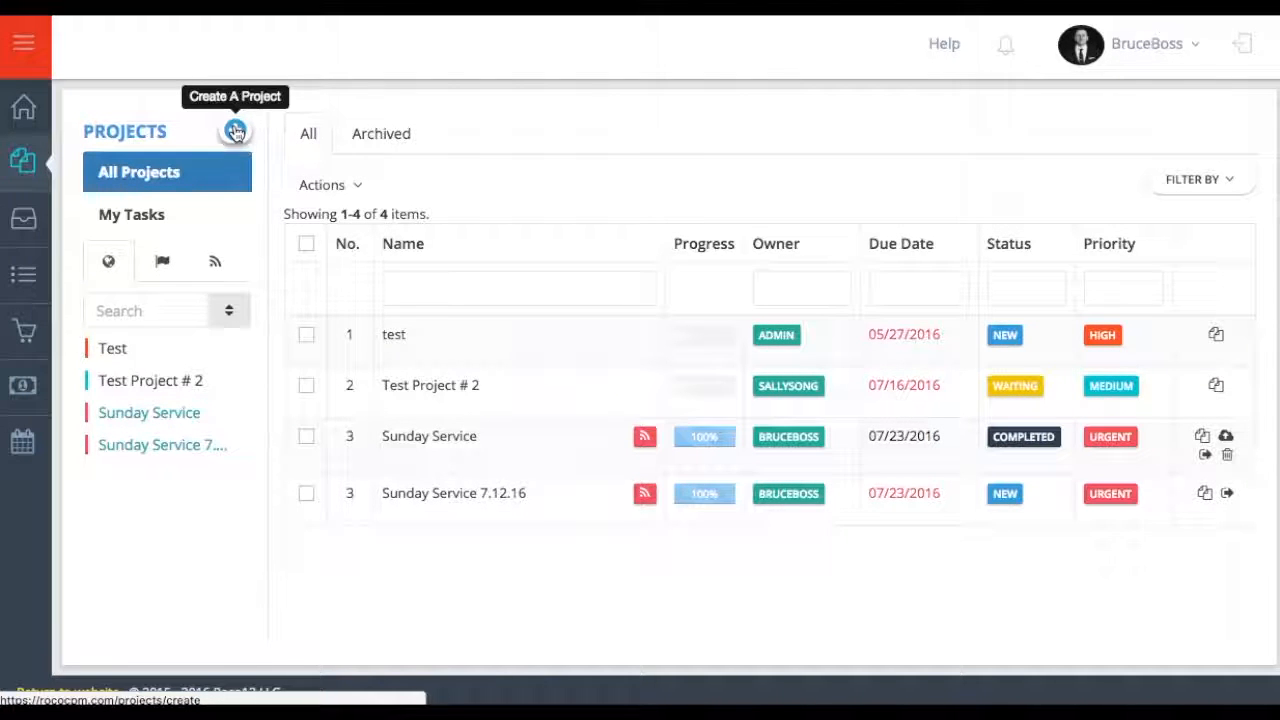
click(582, 184)
text(9.1.16 Missions Banquet "Reach Them All")
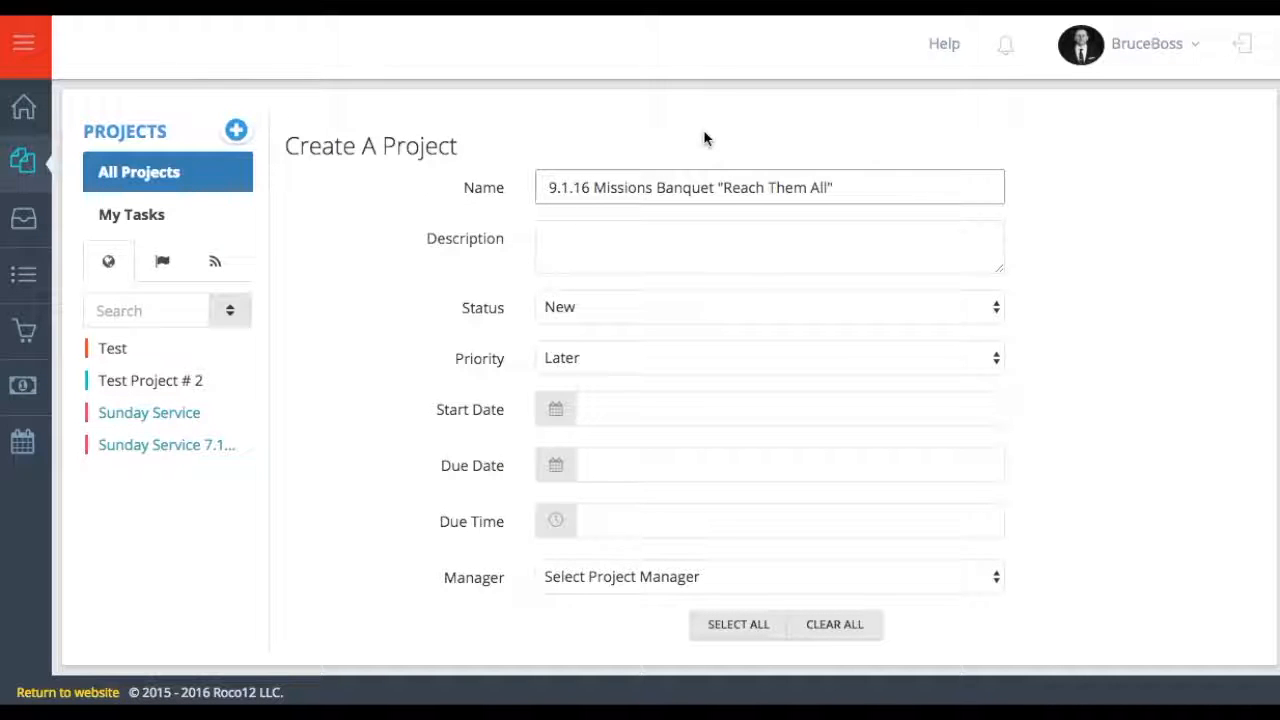
click(471, 257)
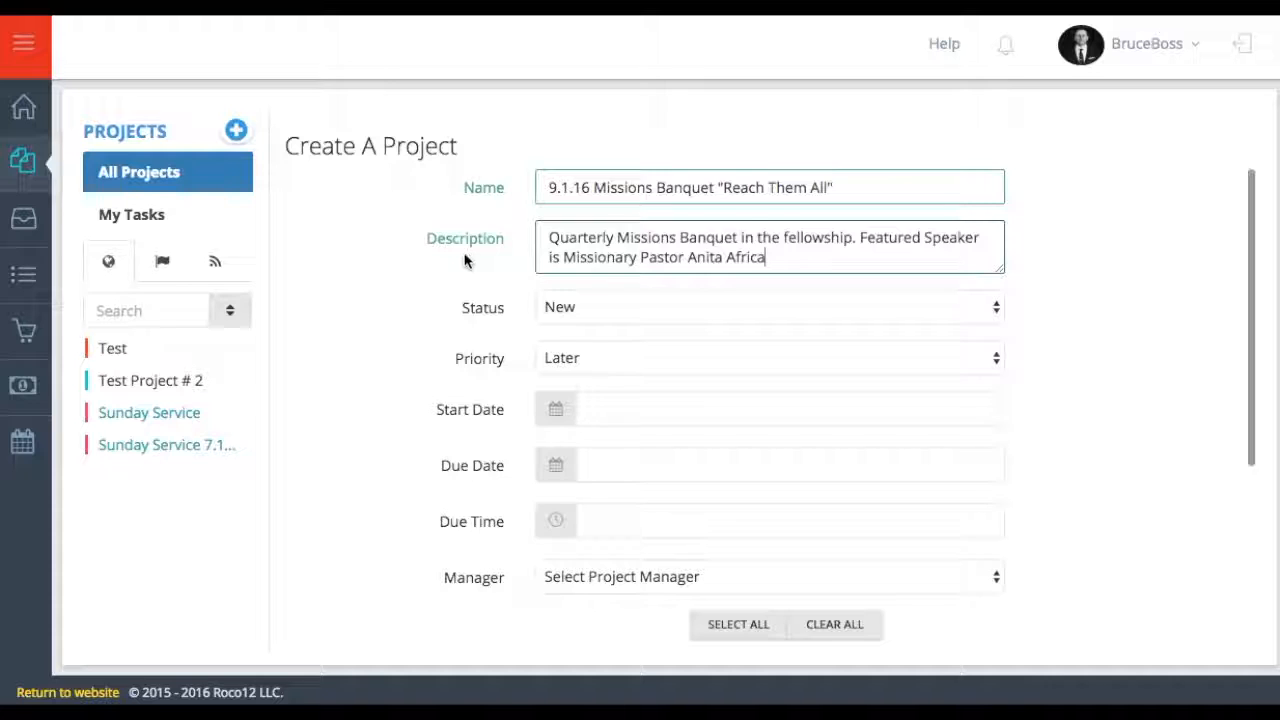
scroll(594, 220, down, 2)
click(591, 220)
click(589, 298)
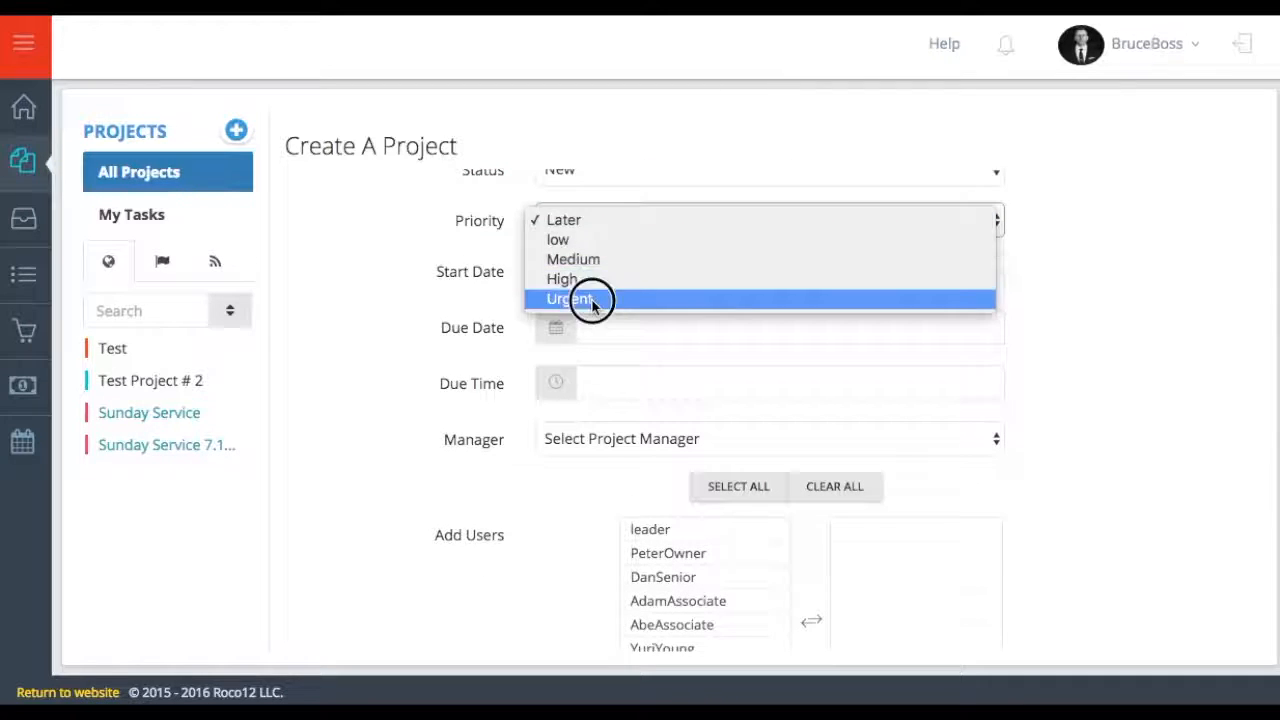
click(580, 328)
- Set the due date to September 4, choose the manager, add team members, and create the project
click(594, 575)
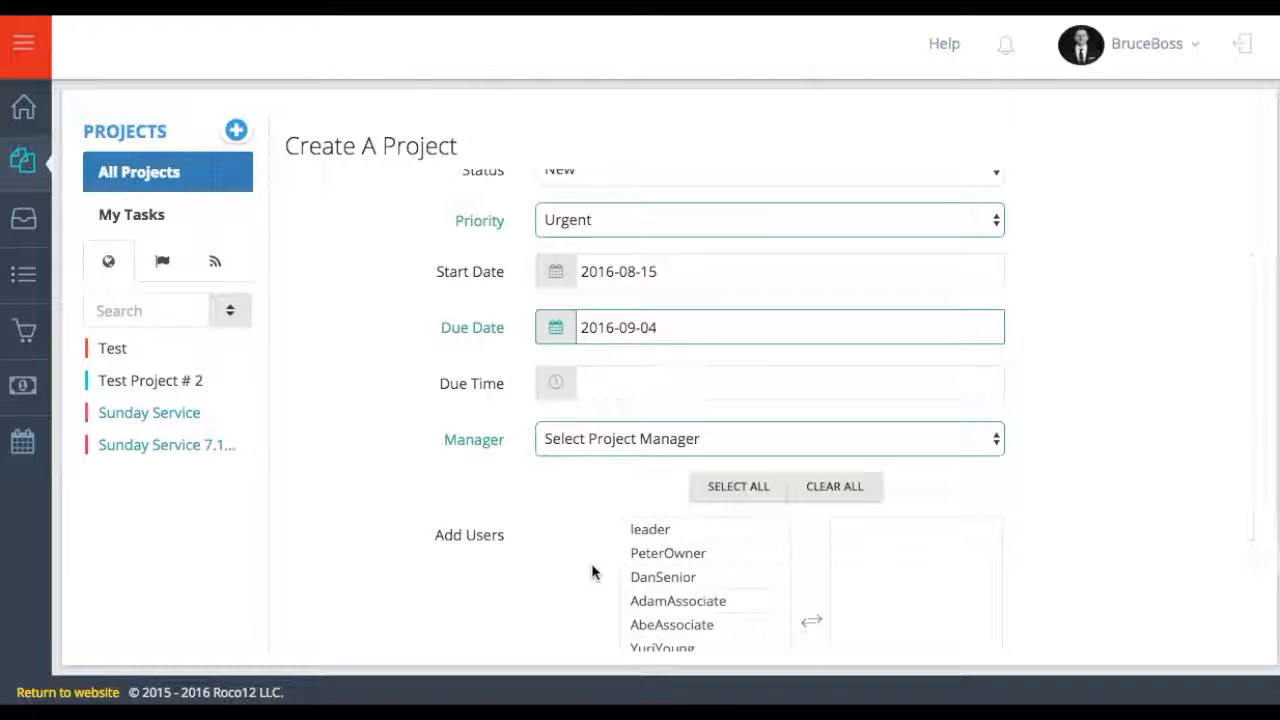
click(654, 439)
click(582, 517)
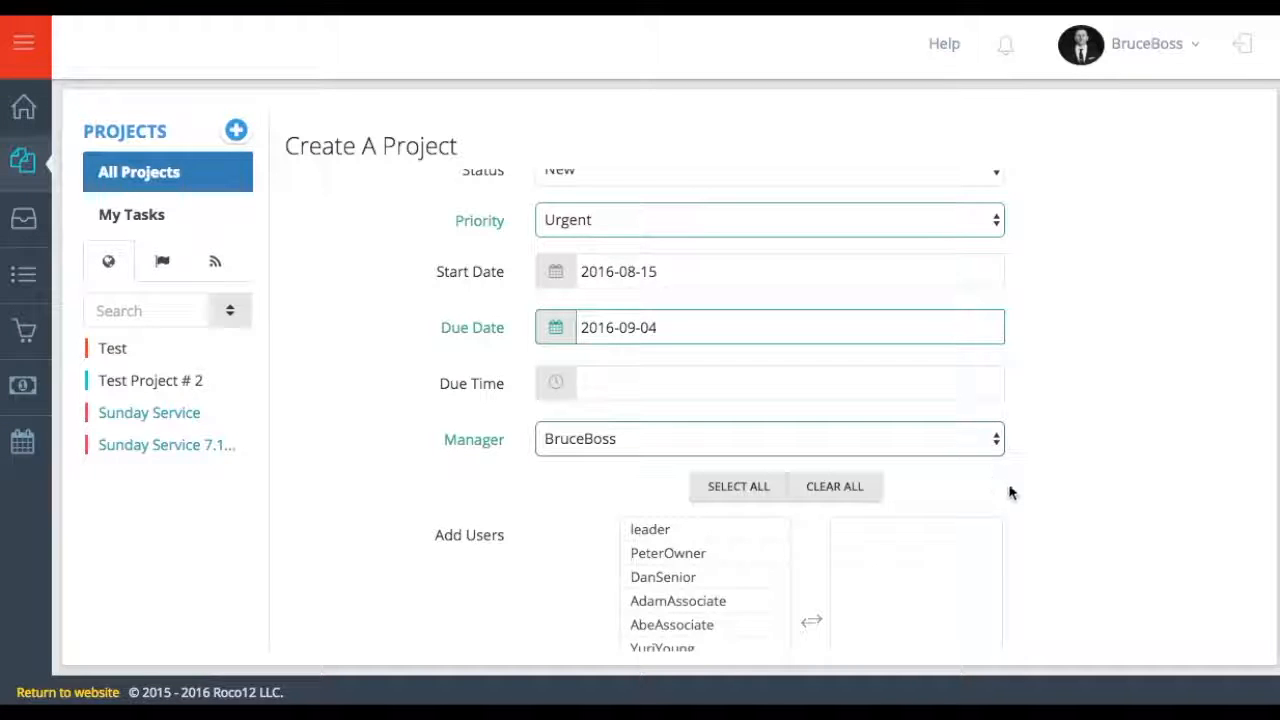
scroll(1008, 490, down, 2)
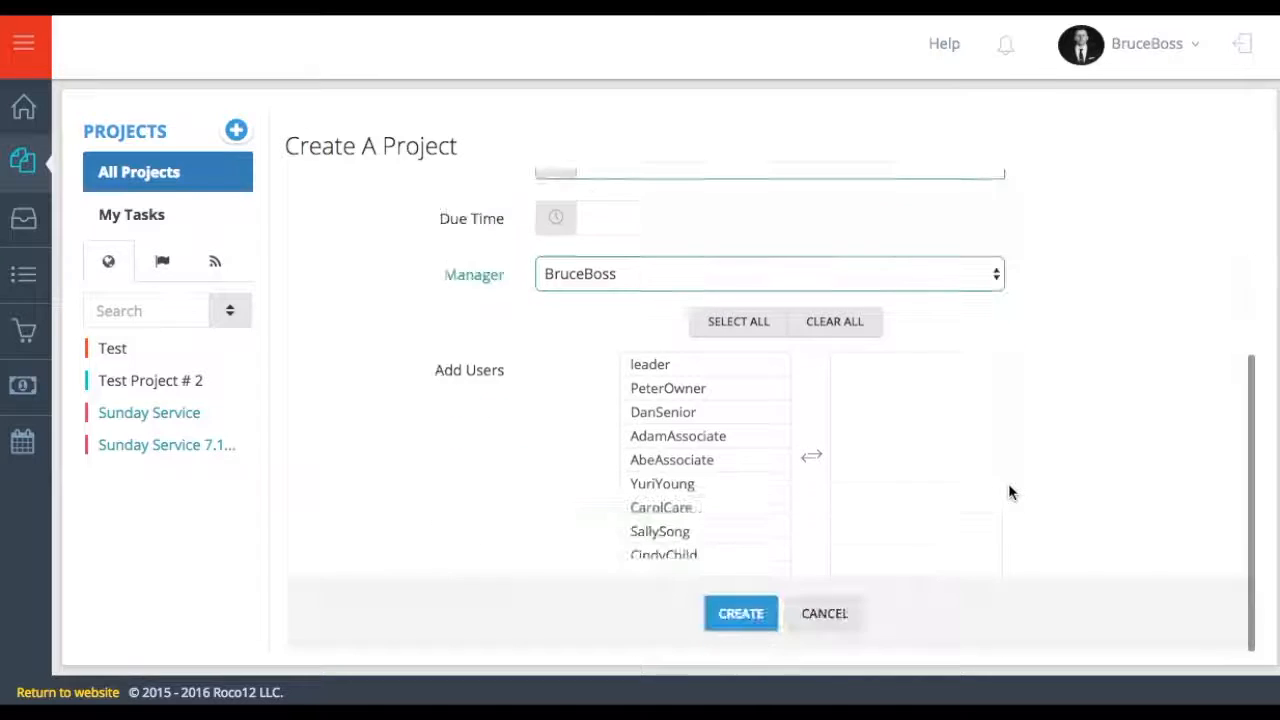
click(764, 397)
click(755, 414)
click(755, 414)
click(755, 414)
click(755, 414)
click(741, 620)
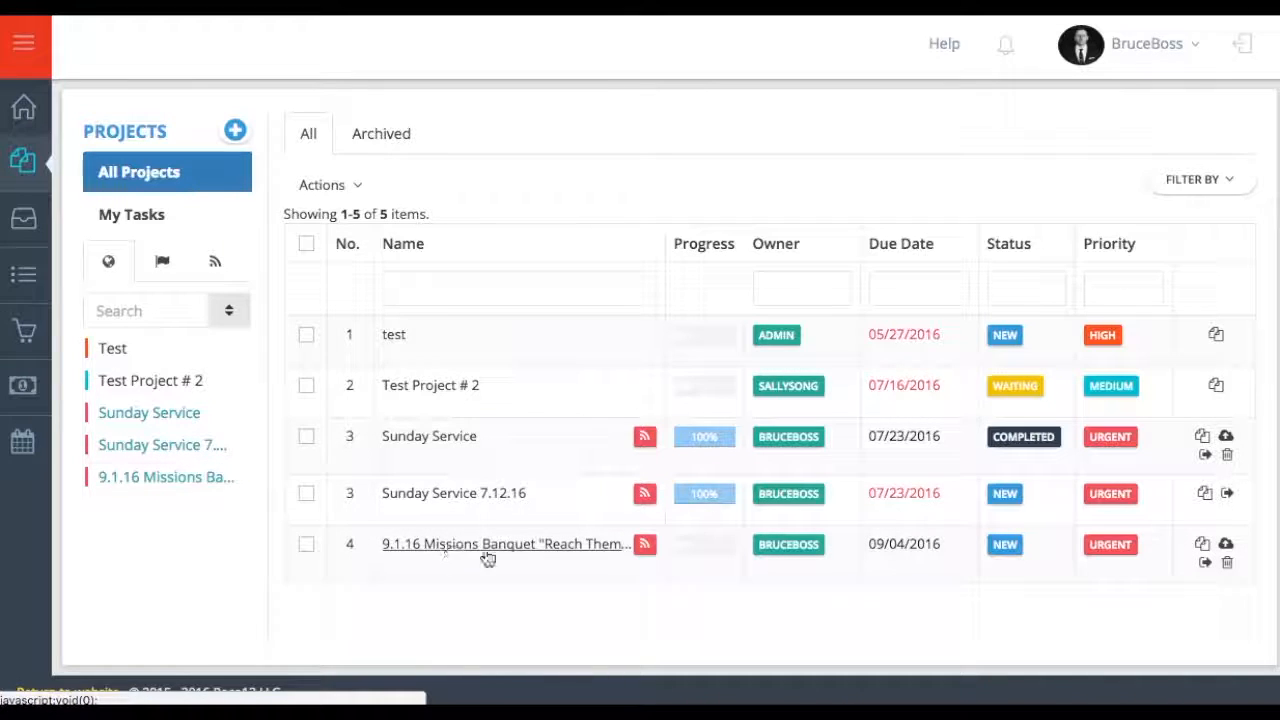
- In the Missions Banquet project, start a new task named Venue
click(150, 479)
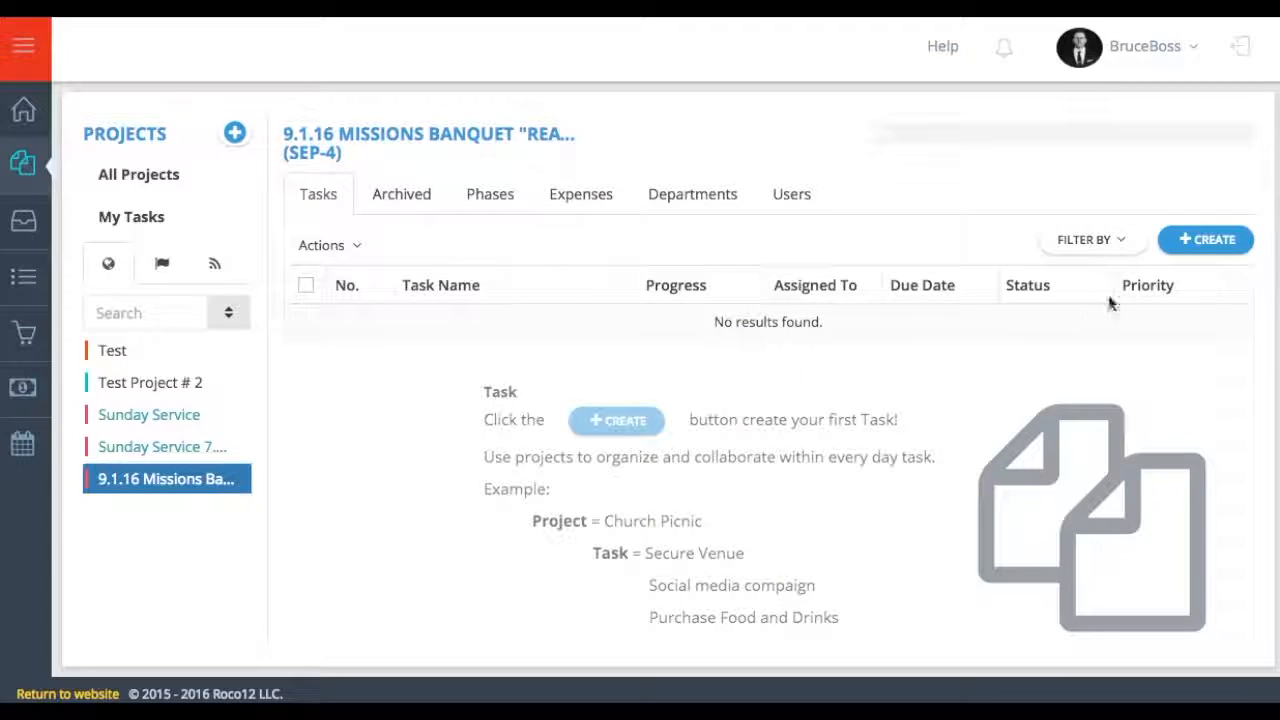
click(1204, 241)
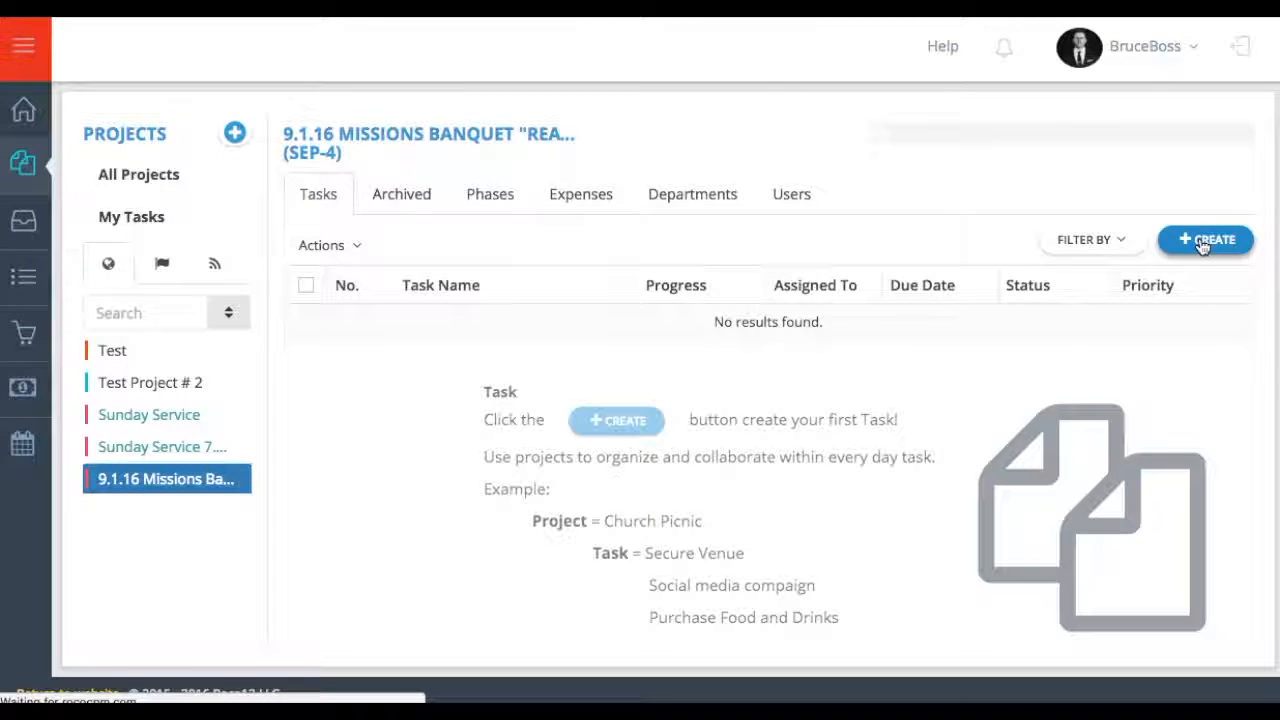
click(589, 245)
text(Venue)
- Make the Venue task Urgent, due August 17, assigned to a team member, and create it
click(1100, 326)
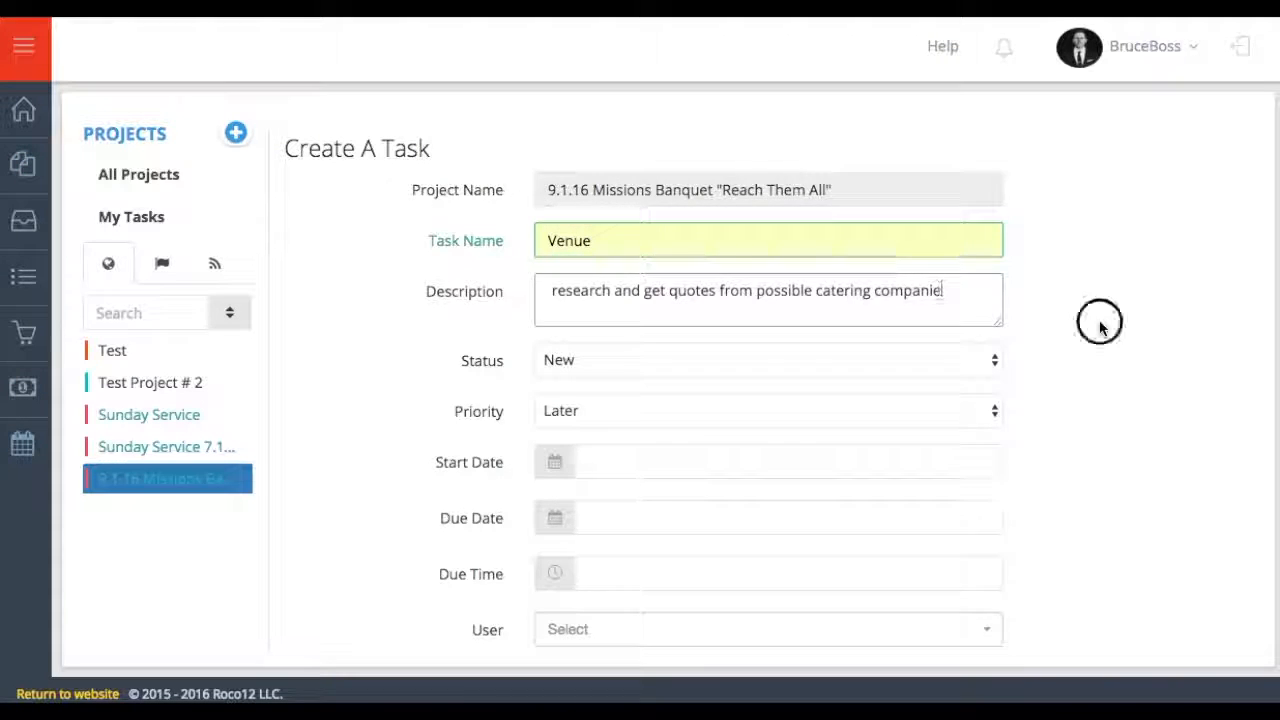
scroll(1100, 326, down, 2)
click(808, 295)
click(782, 374)
click(661, 399)
click(684, 269)
click(694, 512)
click(677, 560)
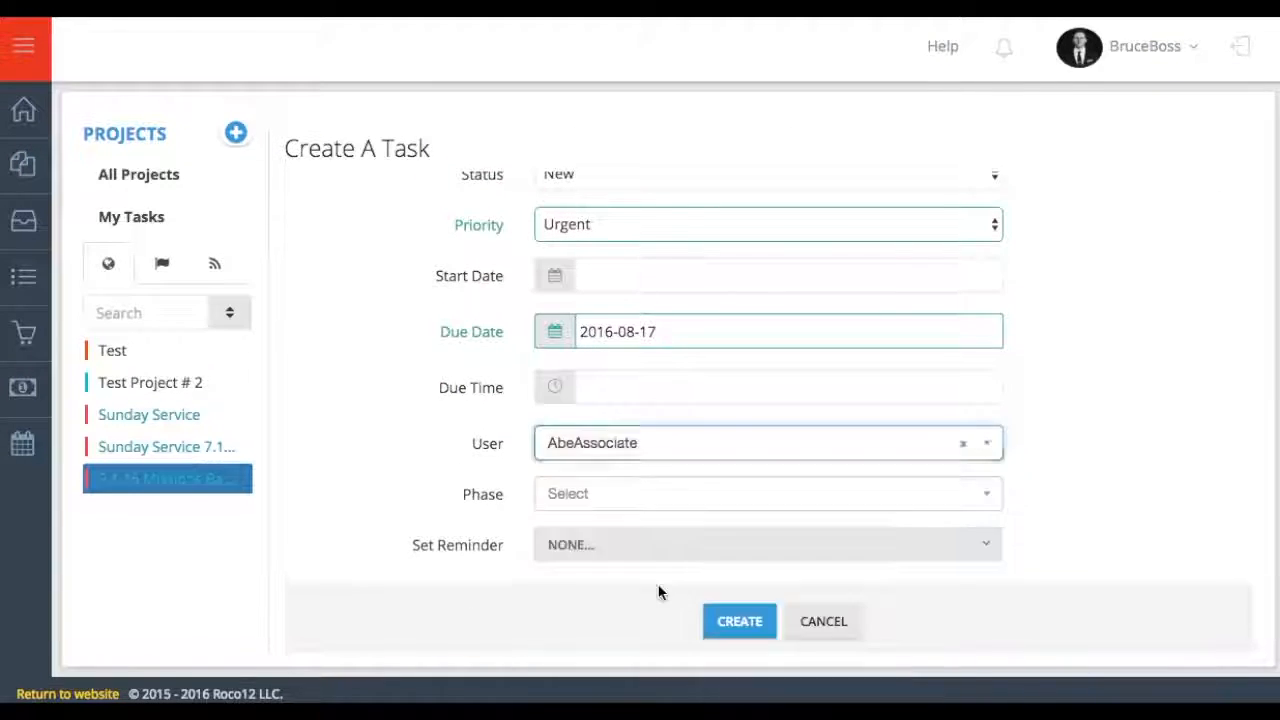
click(735, 614)
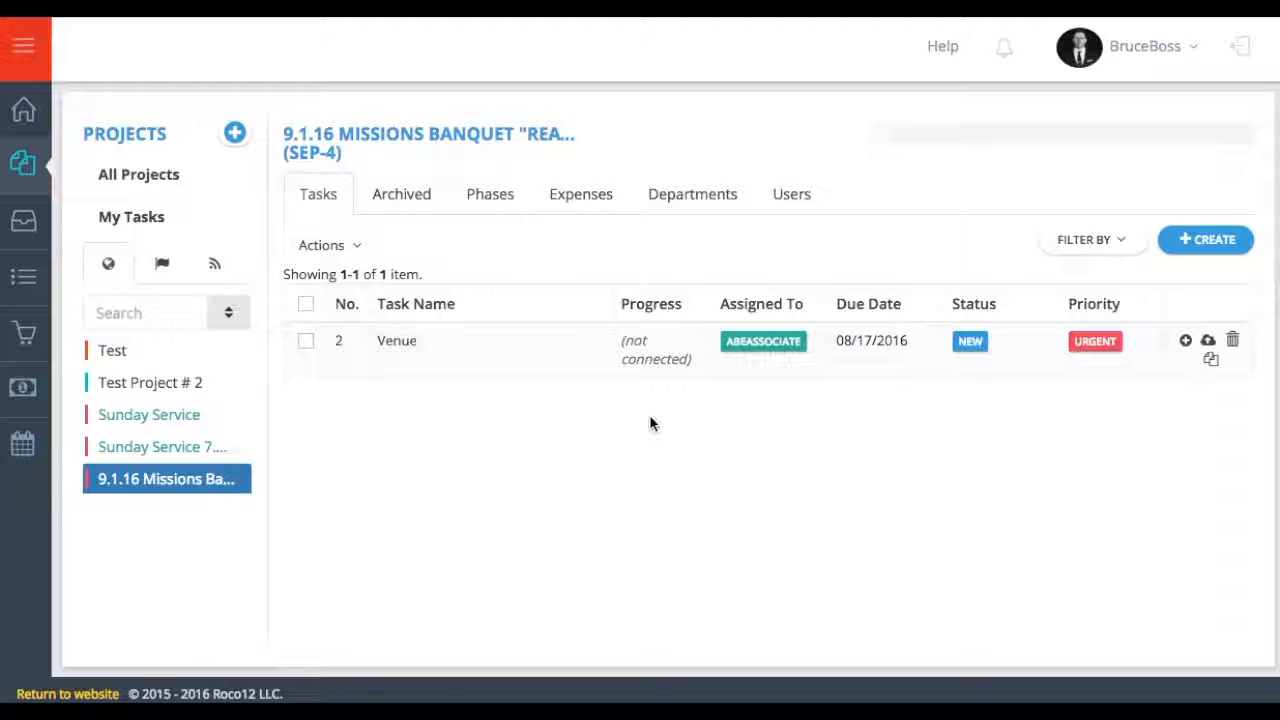
- Follow the Venue task from its Details panel, then close the details
click(388, 345)
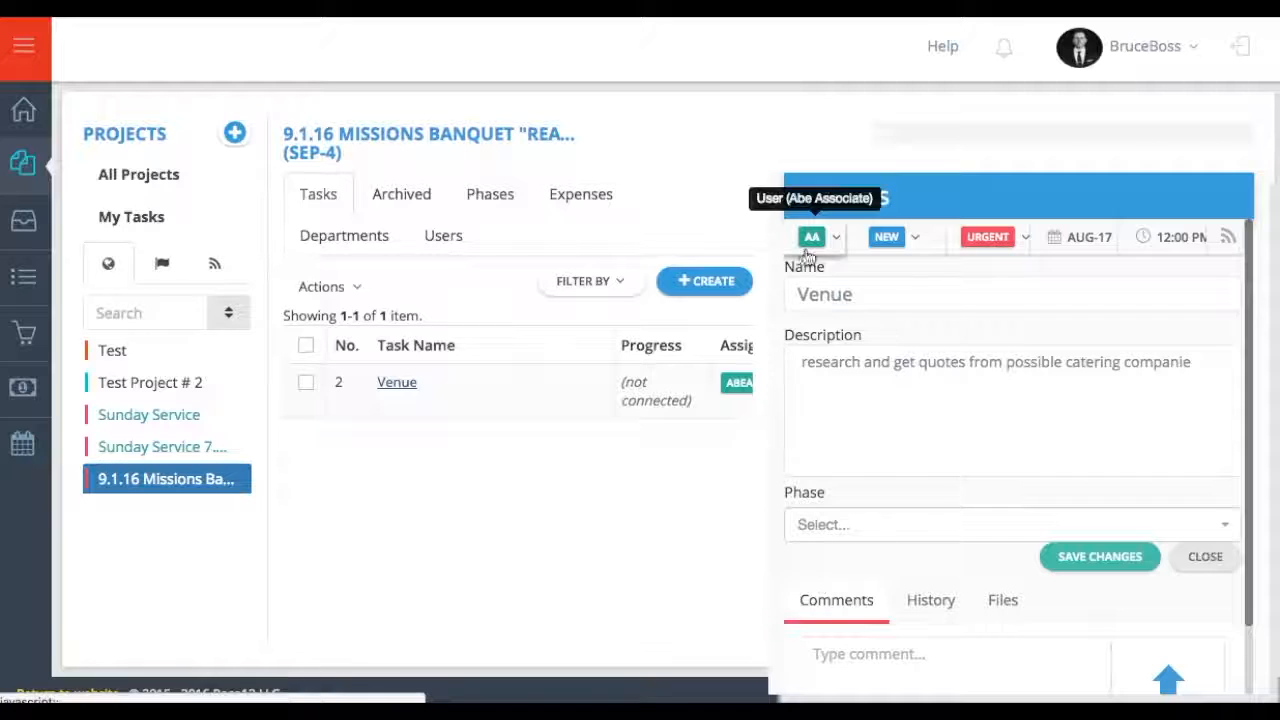
click(1229, 240)
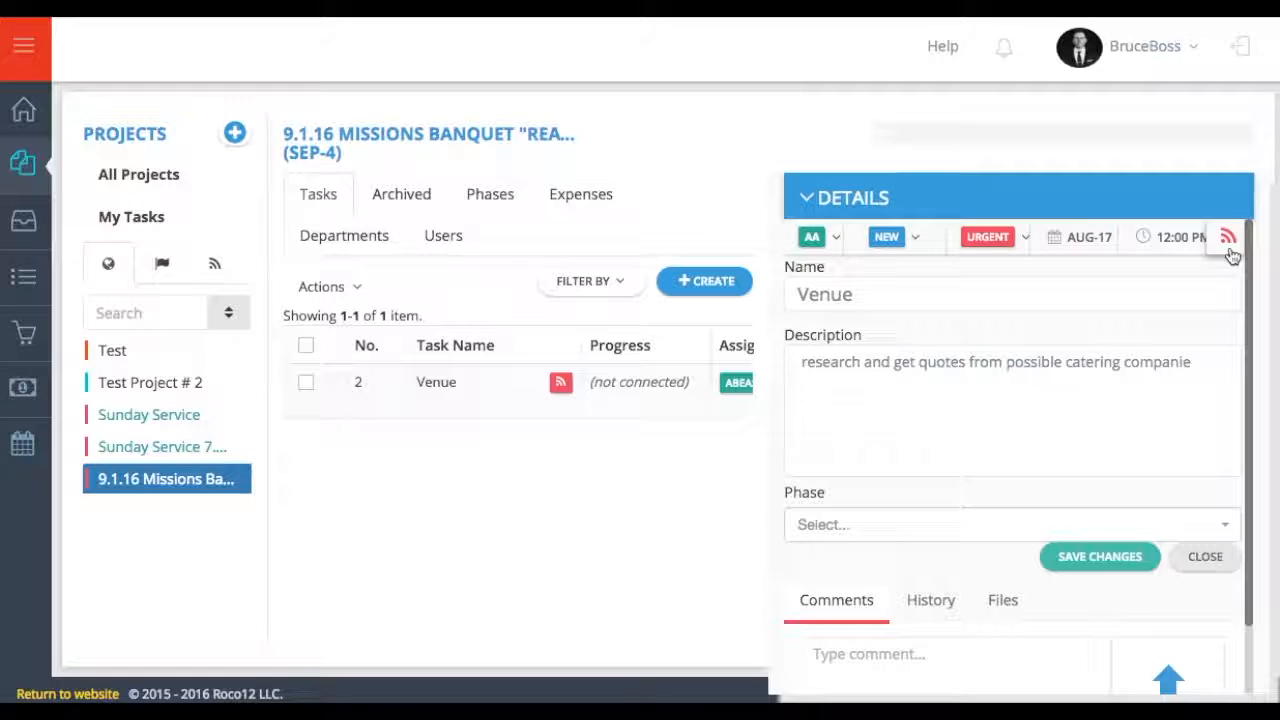
click(808, 197)
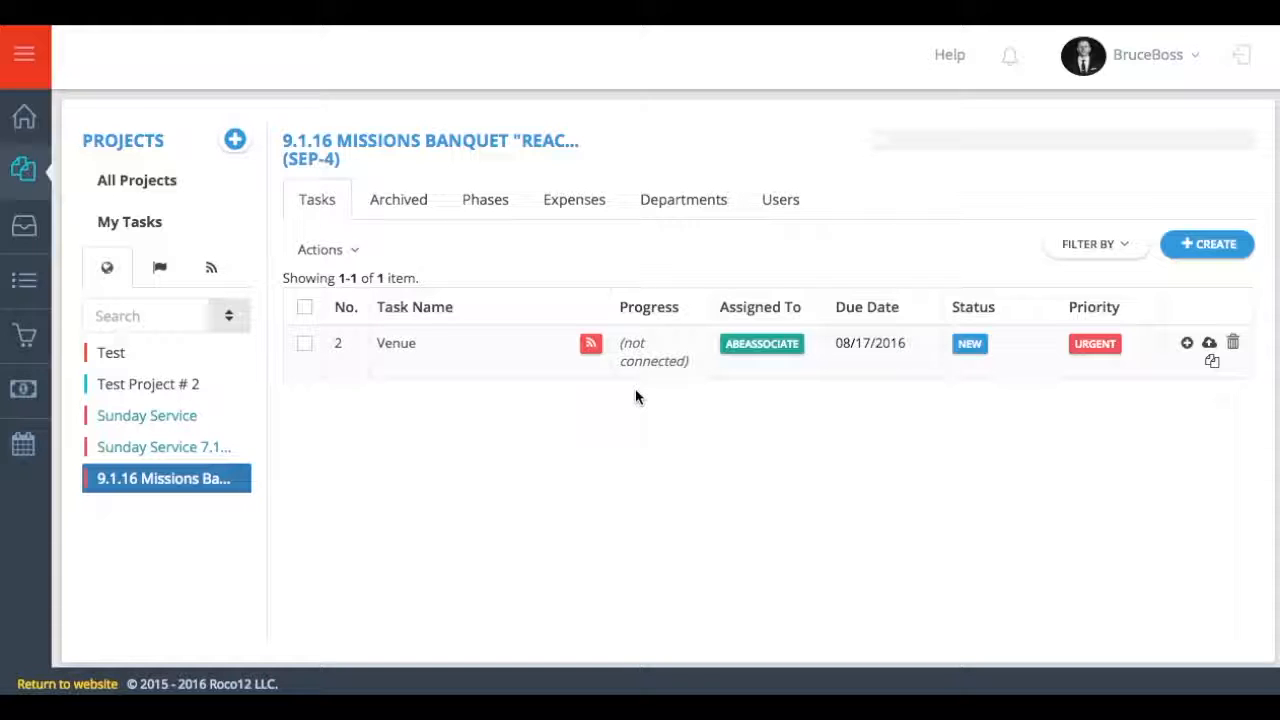
- Copy the Venue task into the Missions Banquet project and open the copy's details
click(1212, 368)
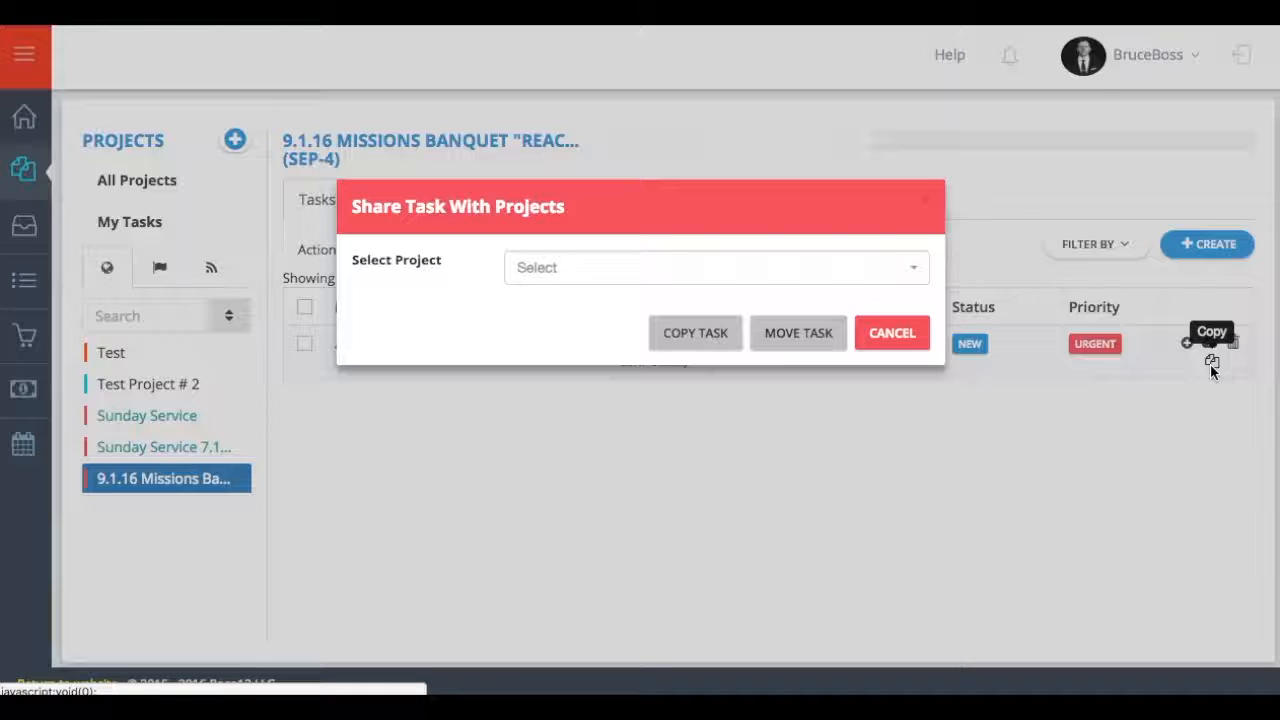
click(686, 268)
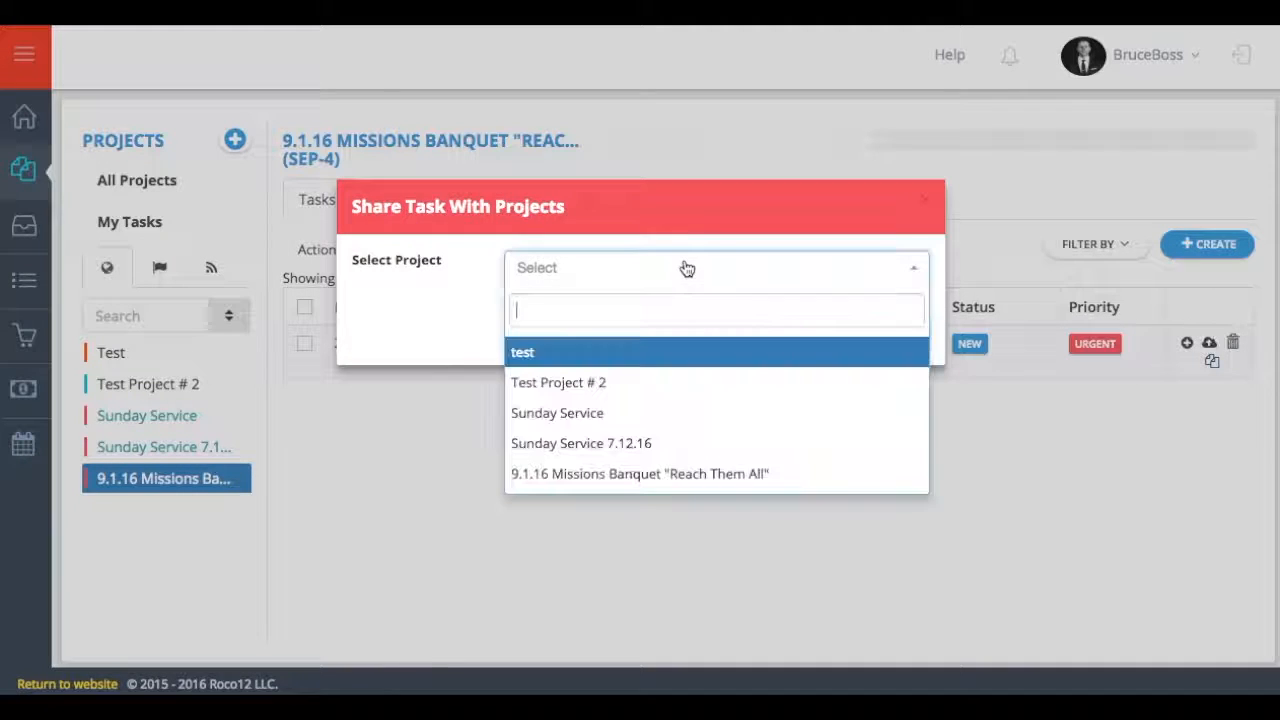
click(605, 477)
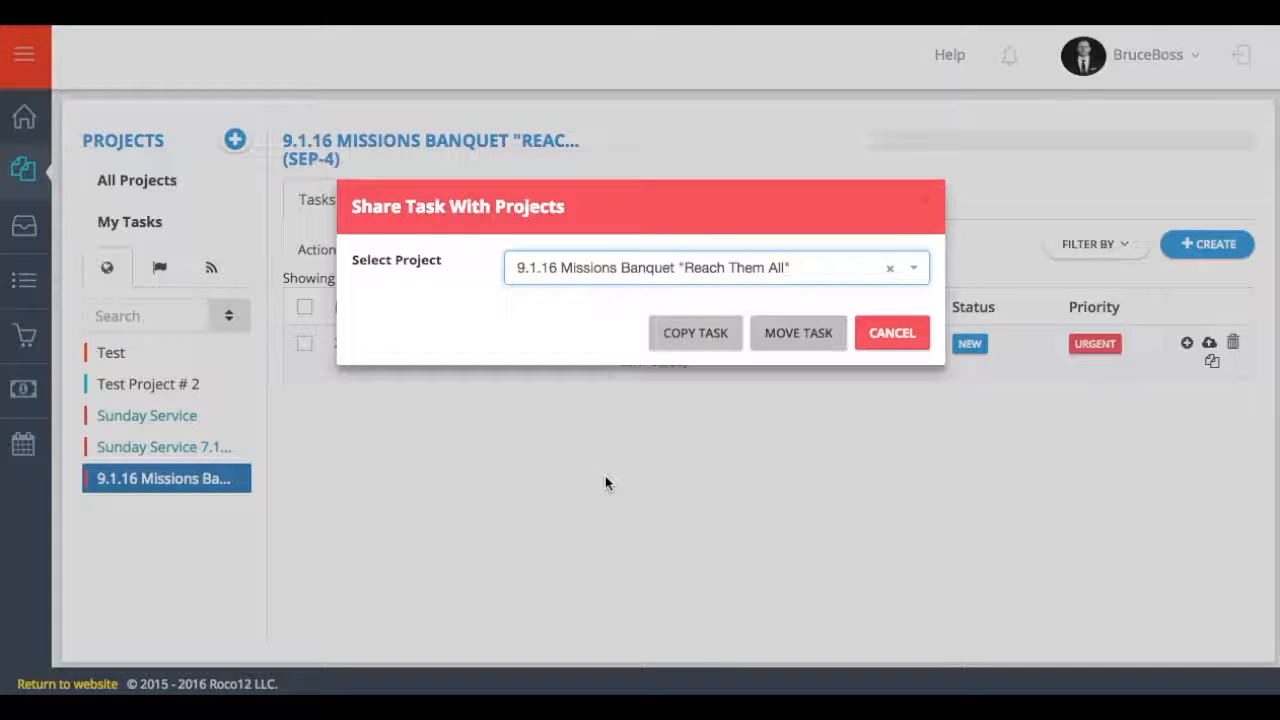
click(696, 340)
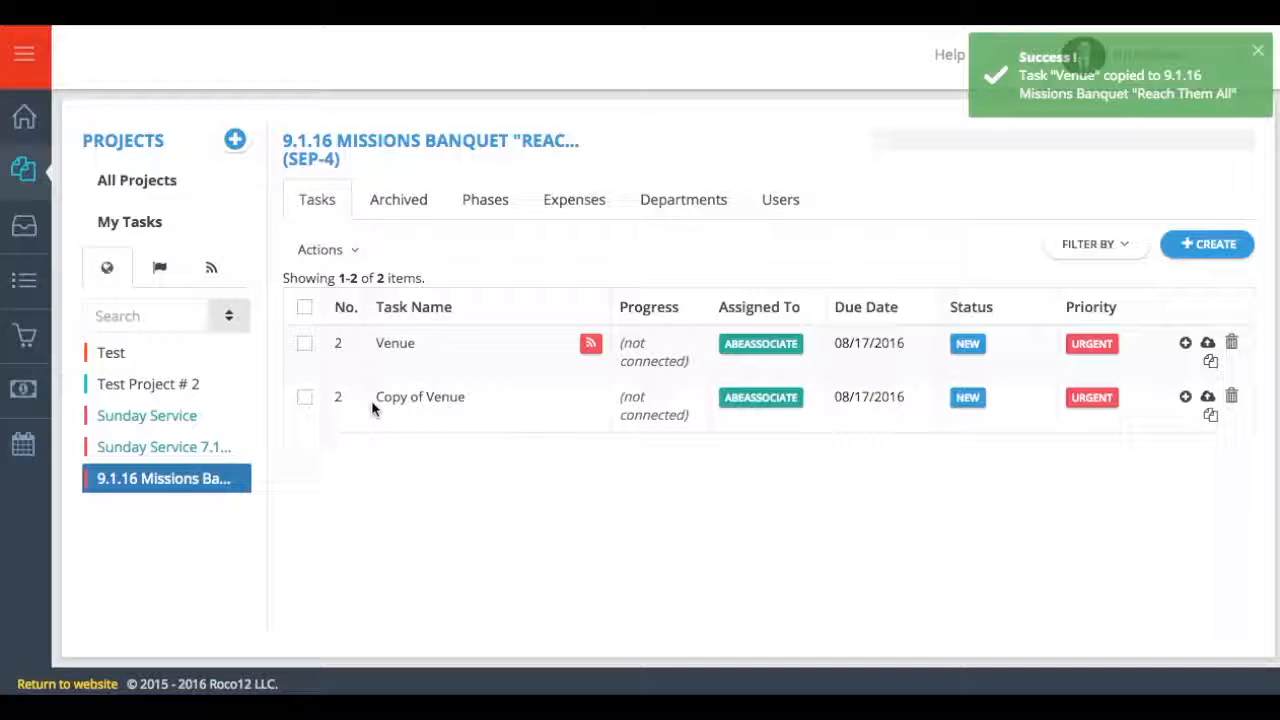
click(375, 398)
- Rename the copied task to Catering, add "Need to feed 30" to its description, and save
click(855, 297)
key(ctrl+a)
text(Cat)
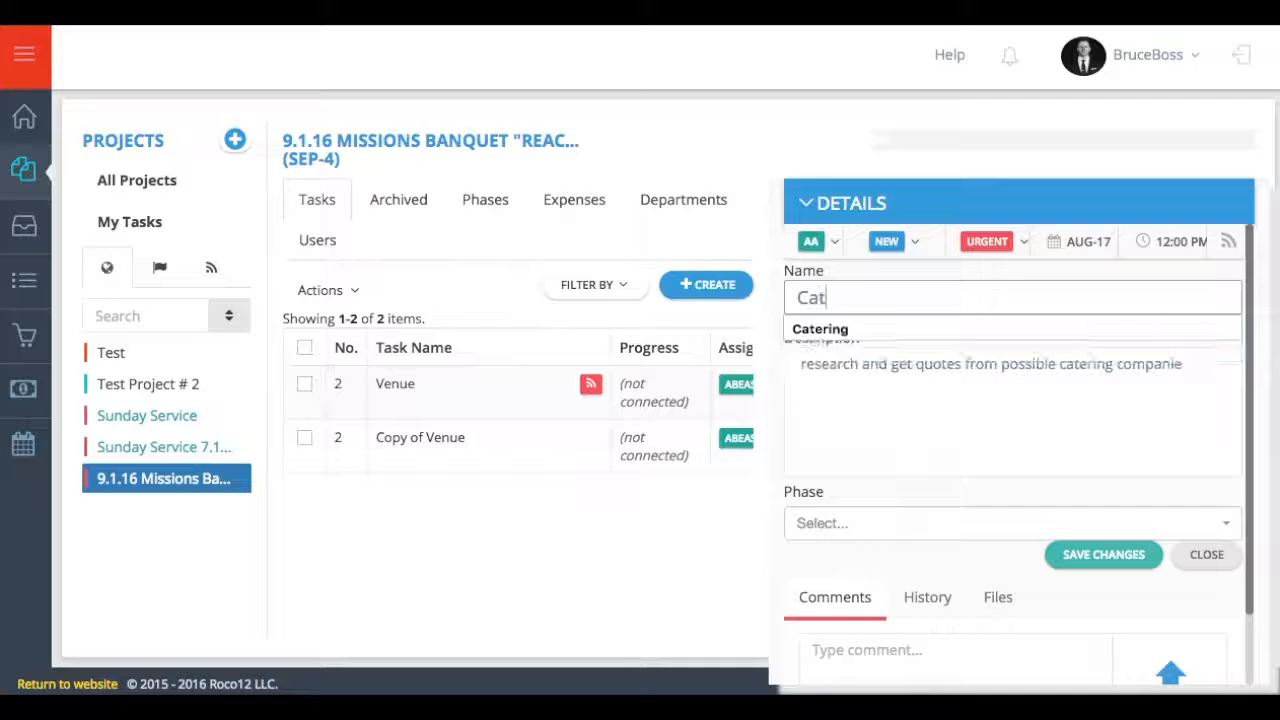
key(Tab)
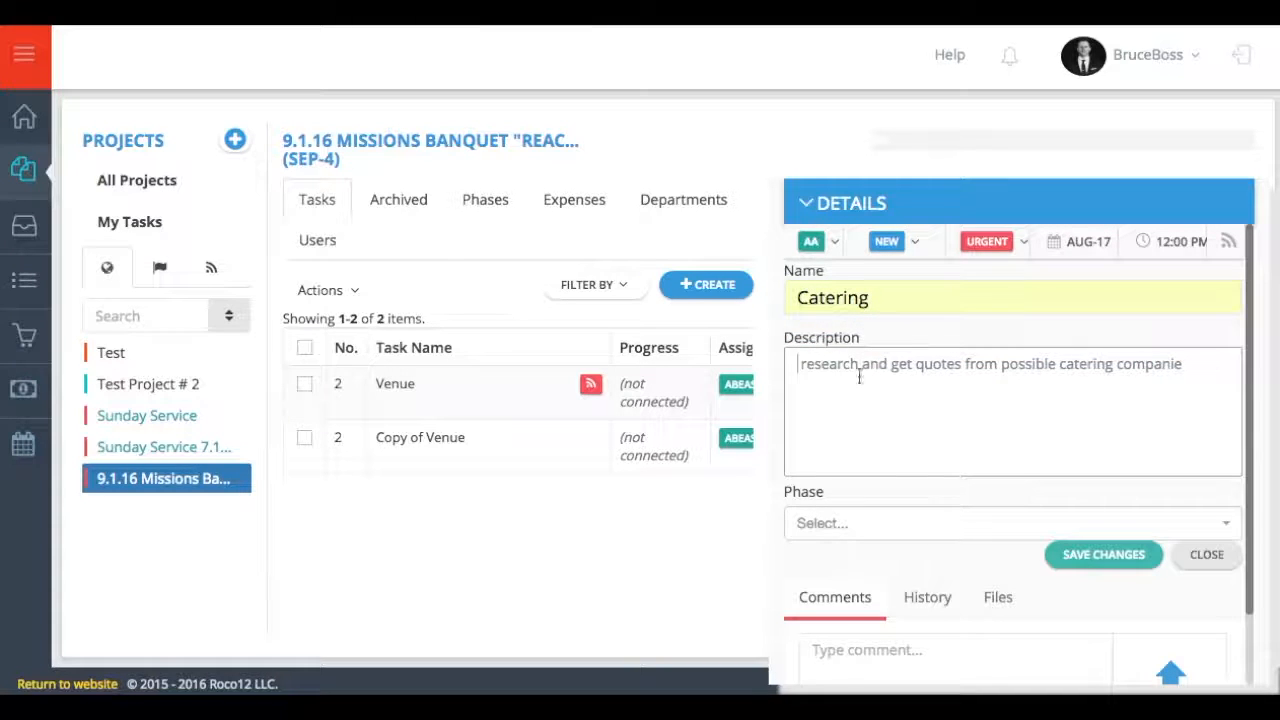
key(Right)
key(BackSpace)
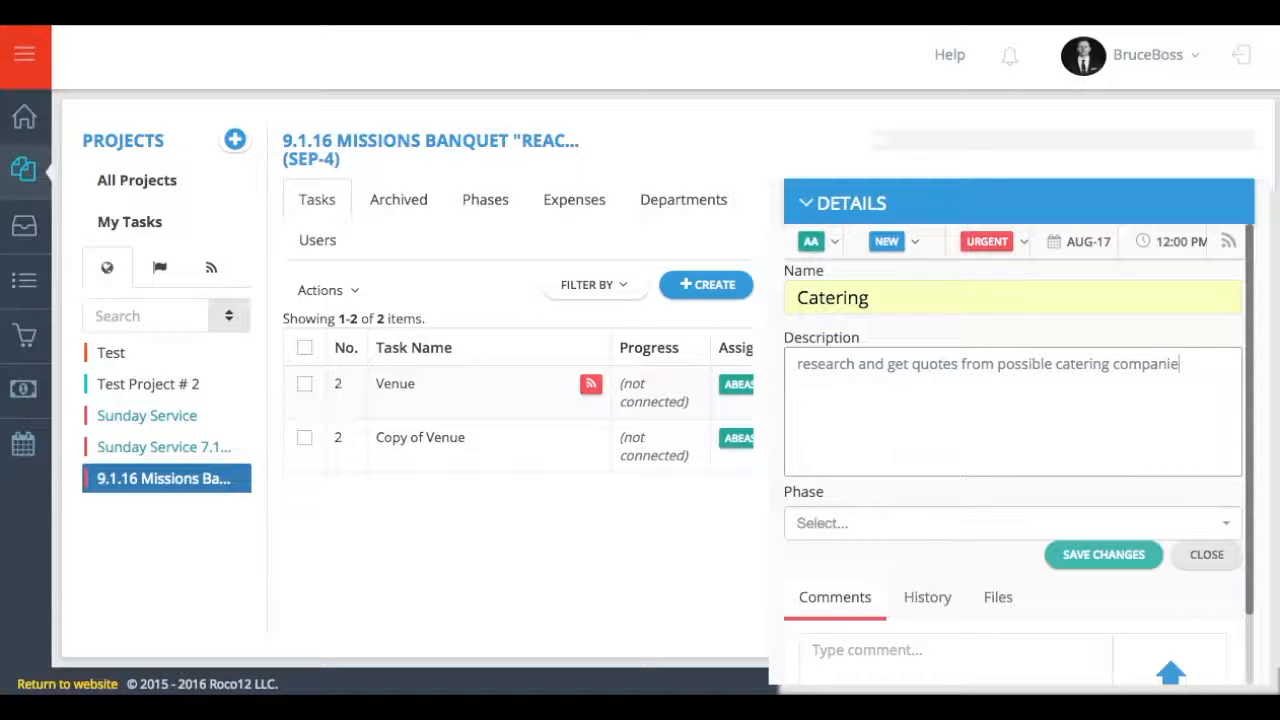
text(s. Need to feed 300ppl)
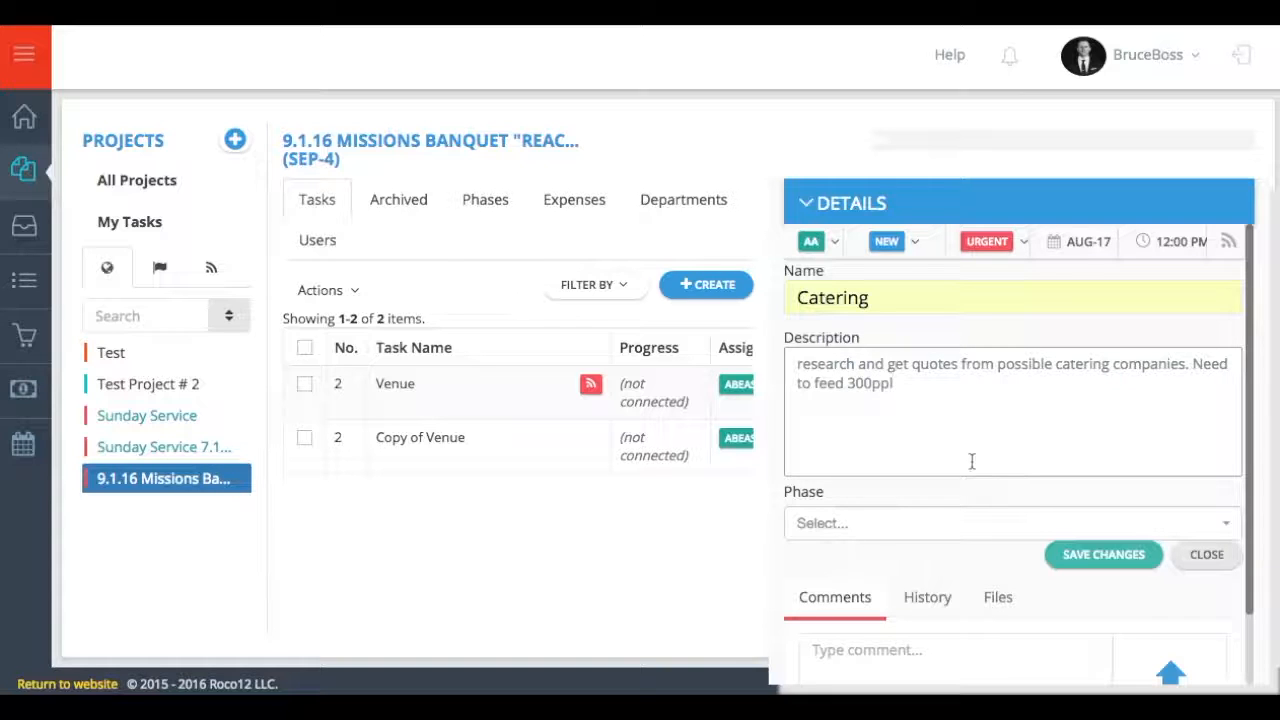
click(1106, 560)
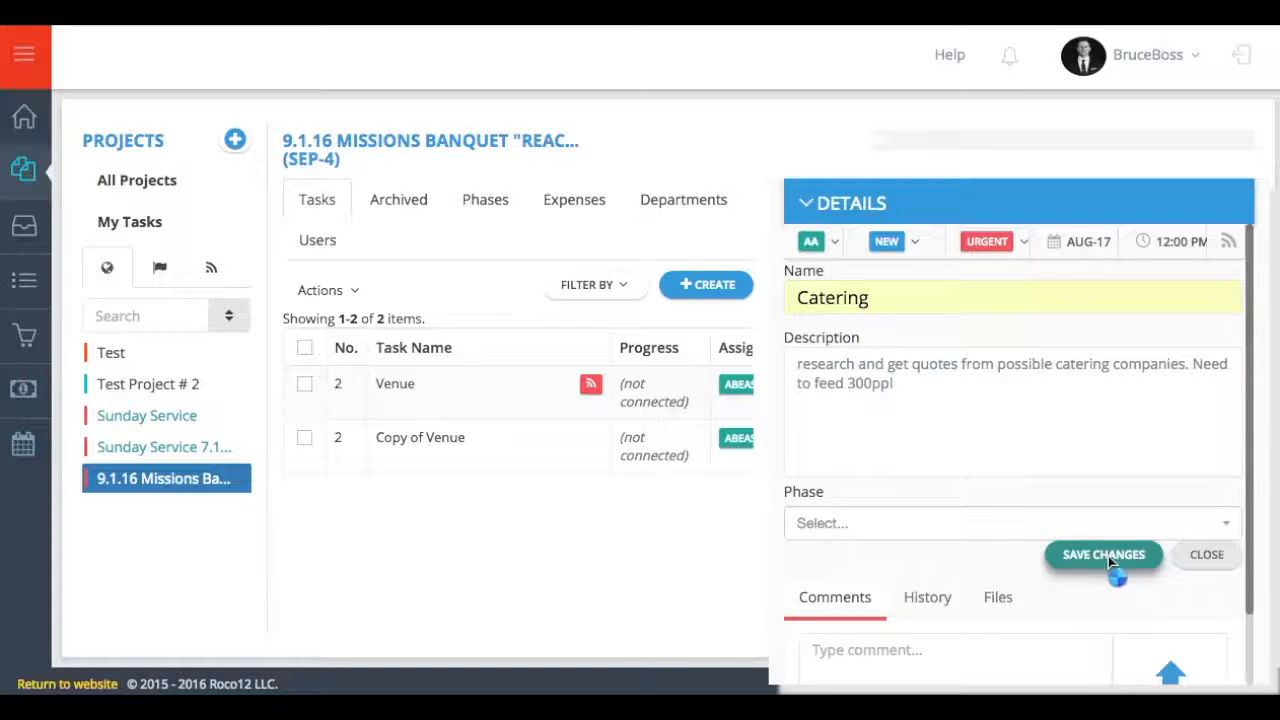
- Reassign Catering to another member and post a comment mentioning them: "you are now in charge of this task"
click(815, 241)
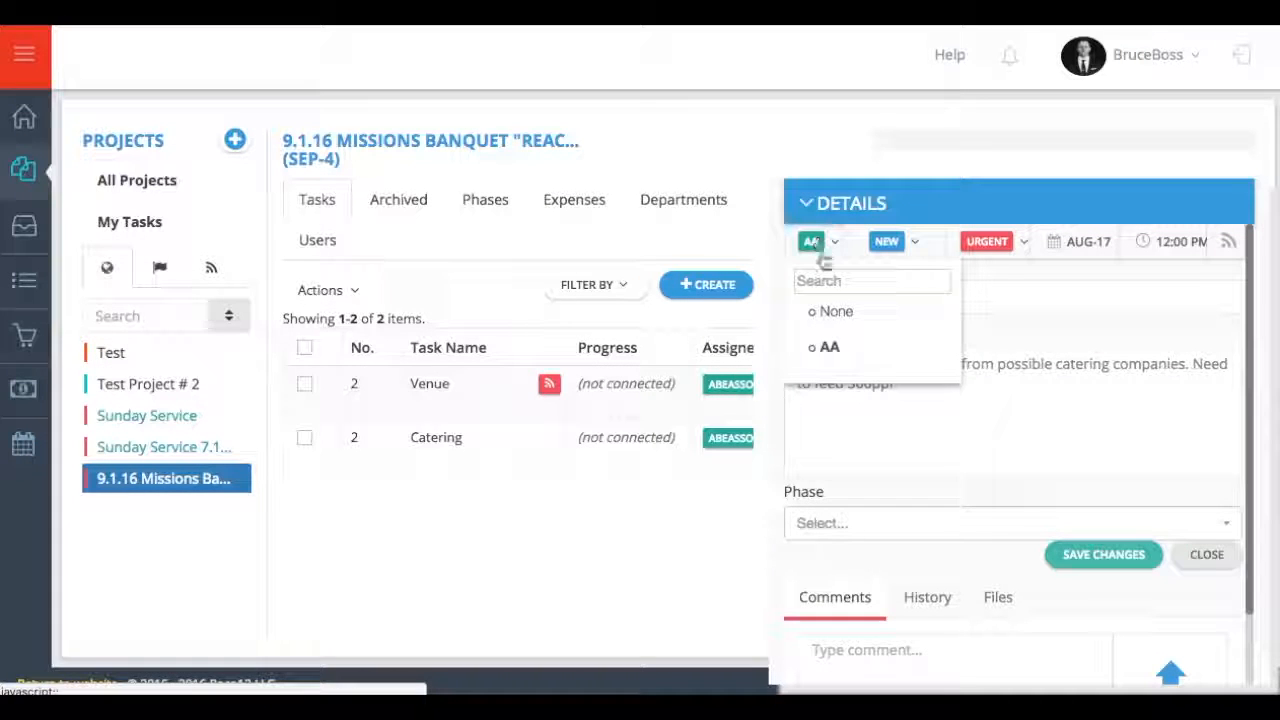
scroll(858, 328, down, 2)
scroll(858, 328, down, 3)
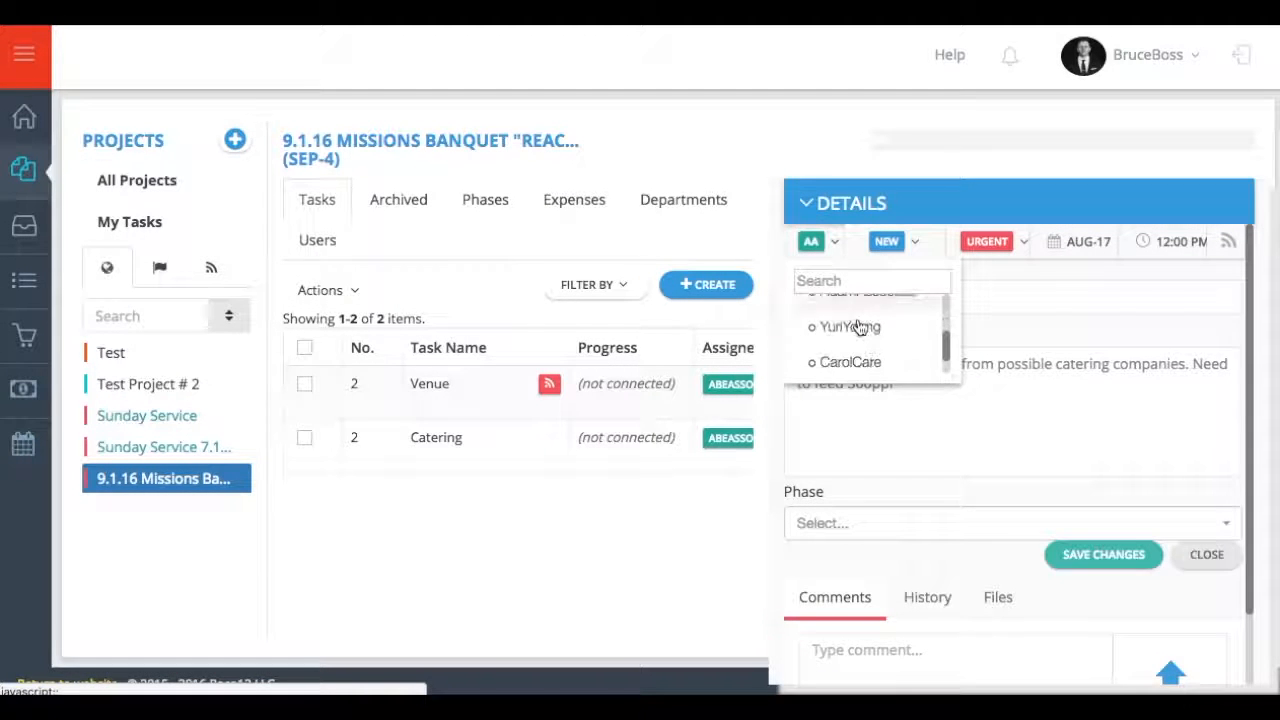
click(836, 330)
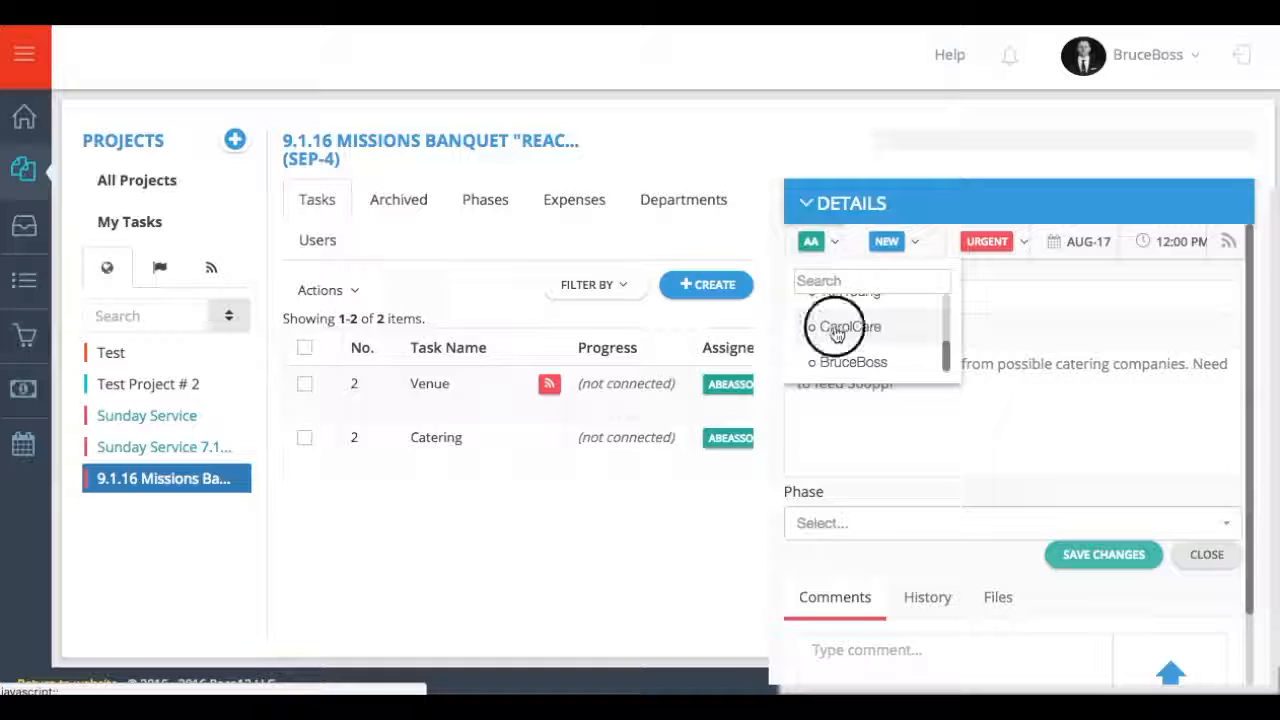
scroll(843, 340, down, 1)
click(836, 577)
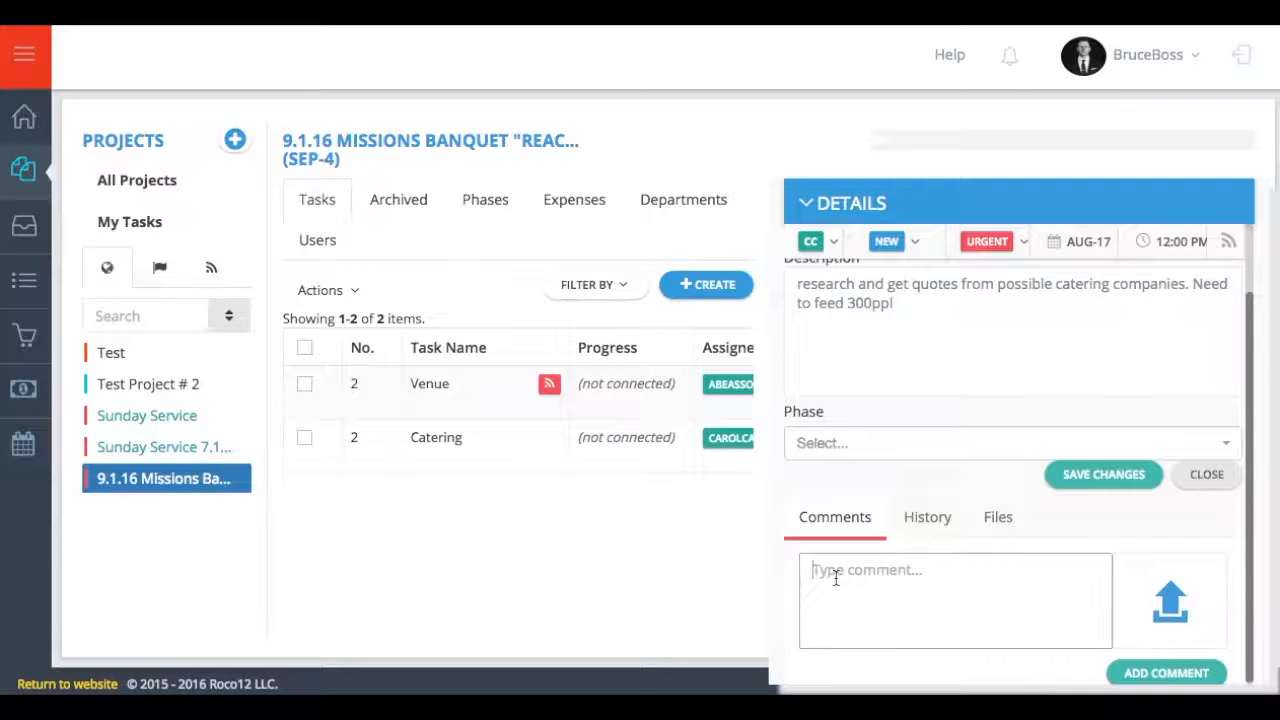
text(@car)
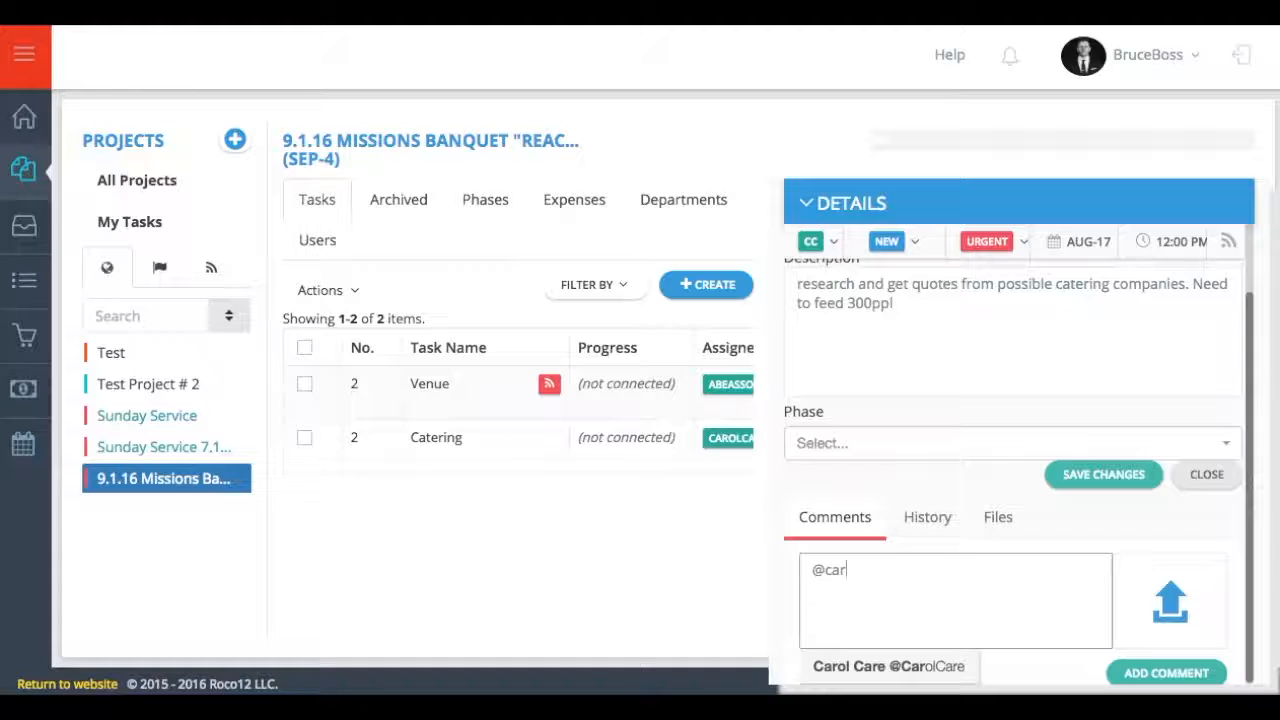
key(Return)
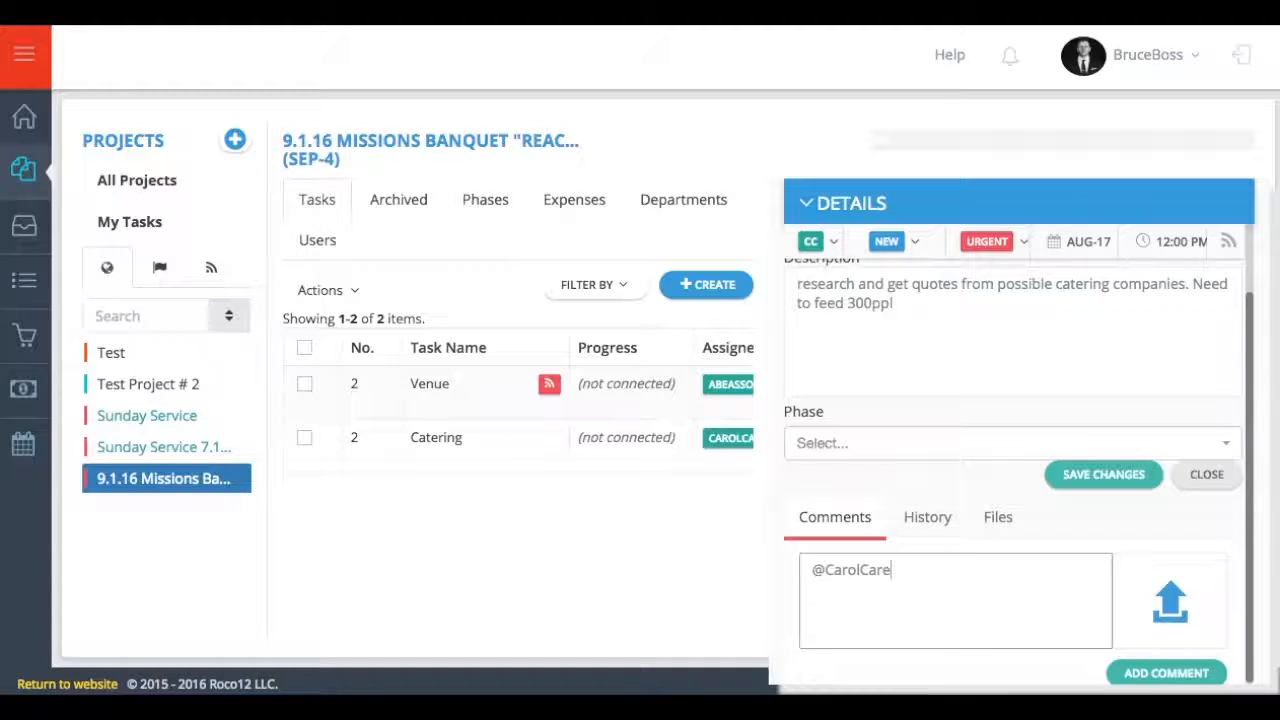
text(you are now in charge of this task)
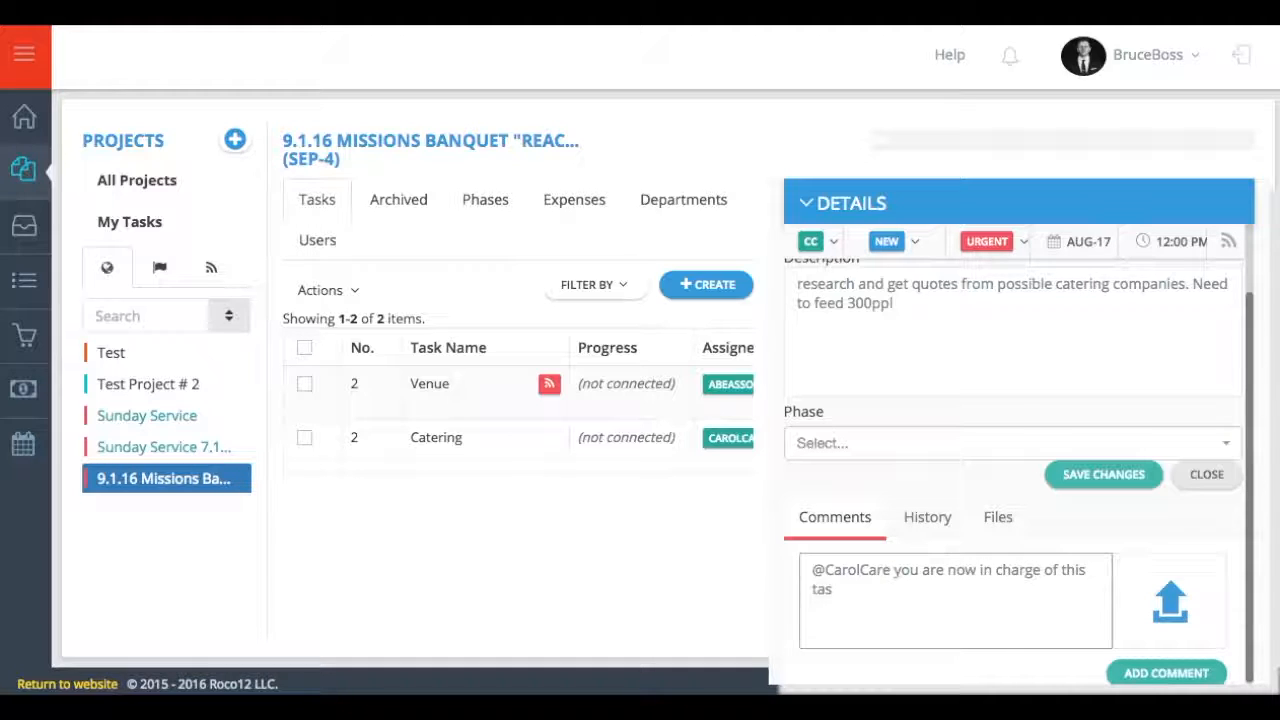
click(1129, 676)
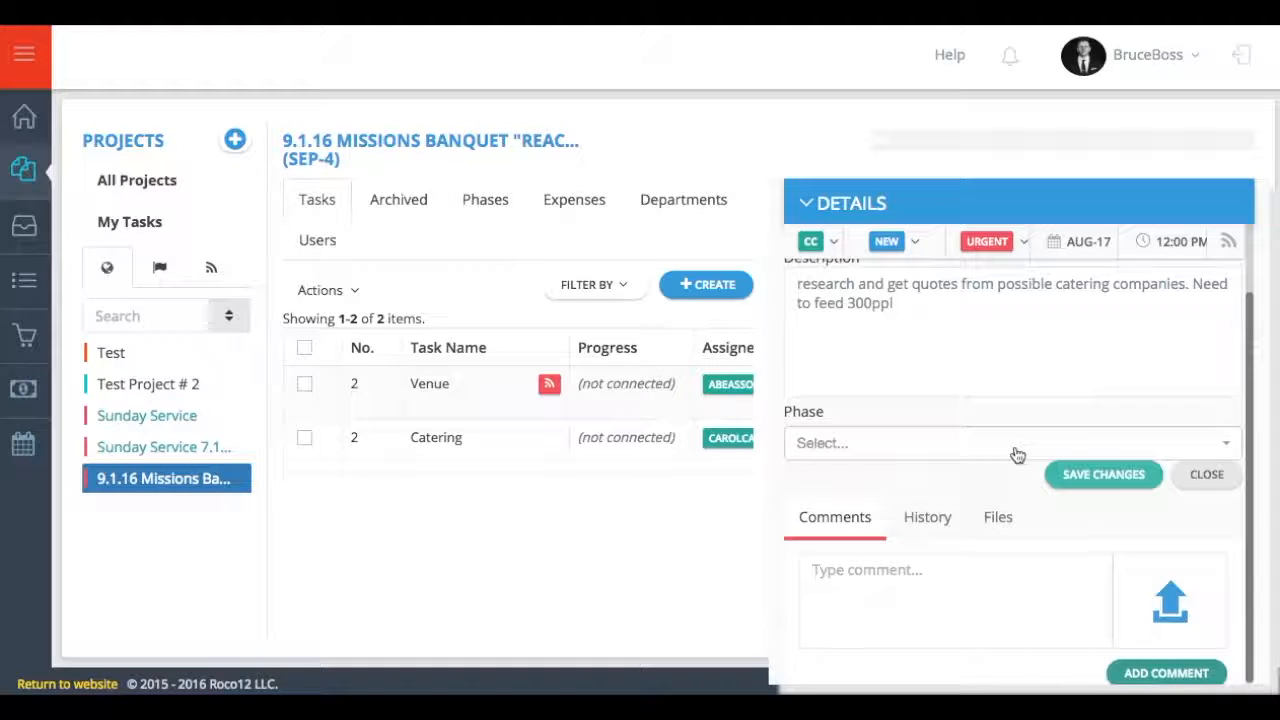
- Start a second comment: "Check in Vendors for past catering companies…"
scroll(1016, 454, down, 2)
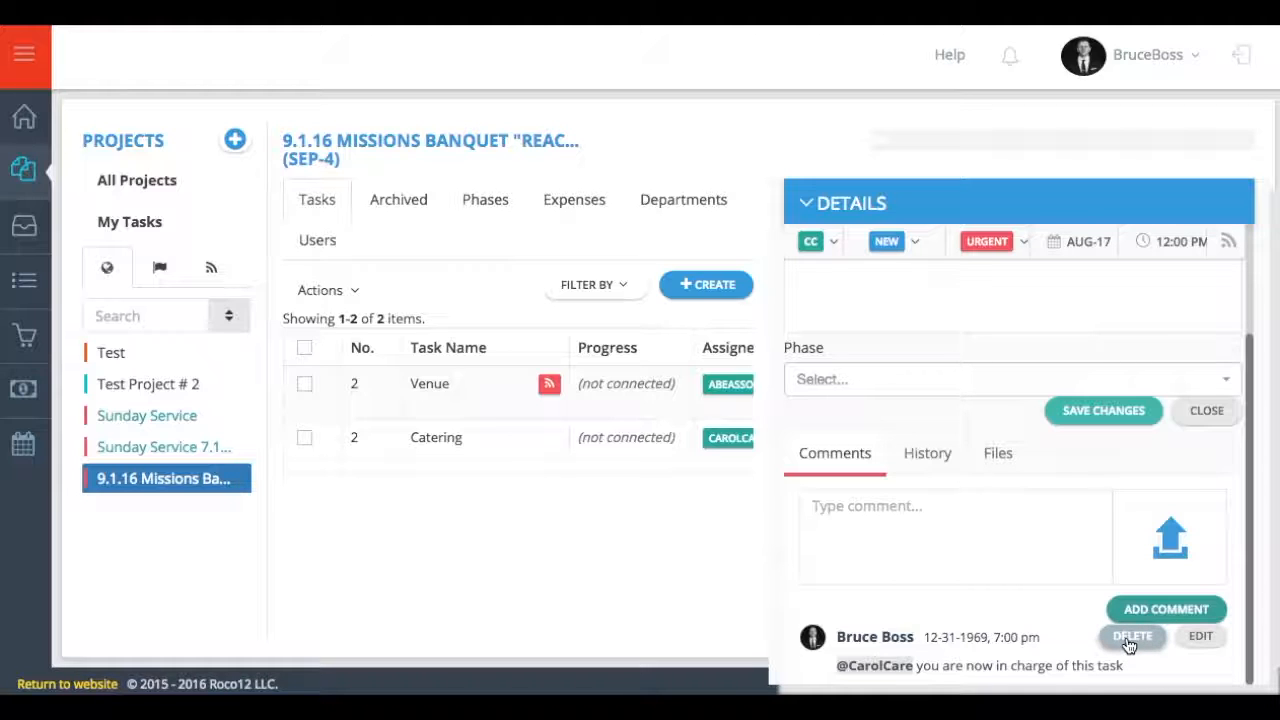
click(935, 531)
text(Check in Vendors for past catering companies first)
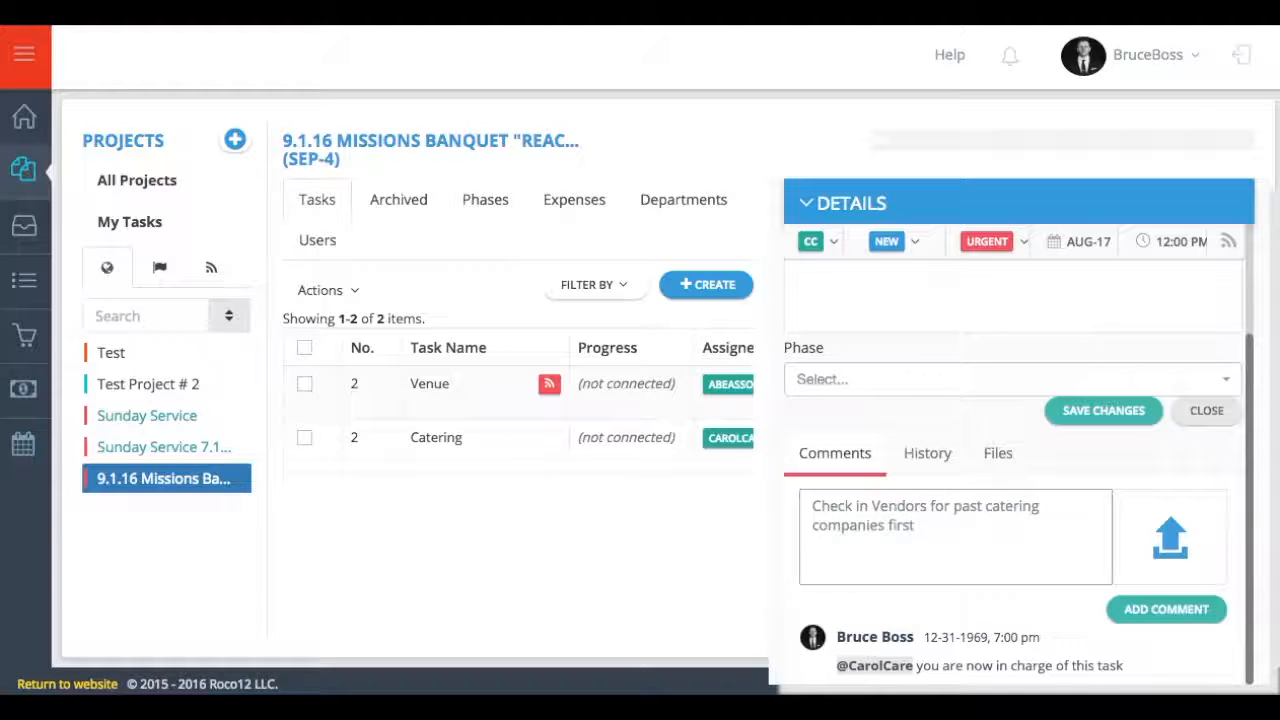
- Post the Vendors note, then set Tables and Chairs' due time to 9:00 AM with a 2-day reminder
click(1166, 609)
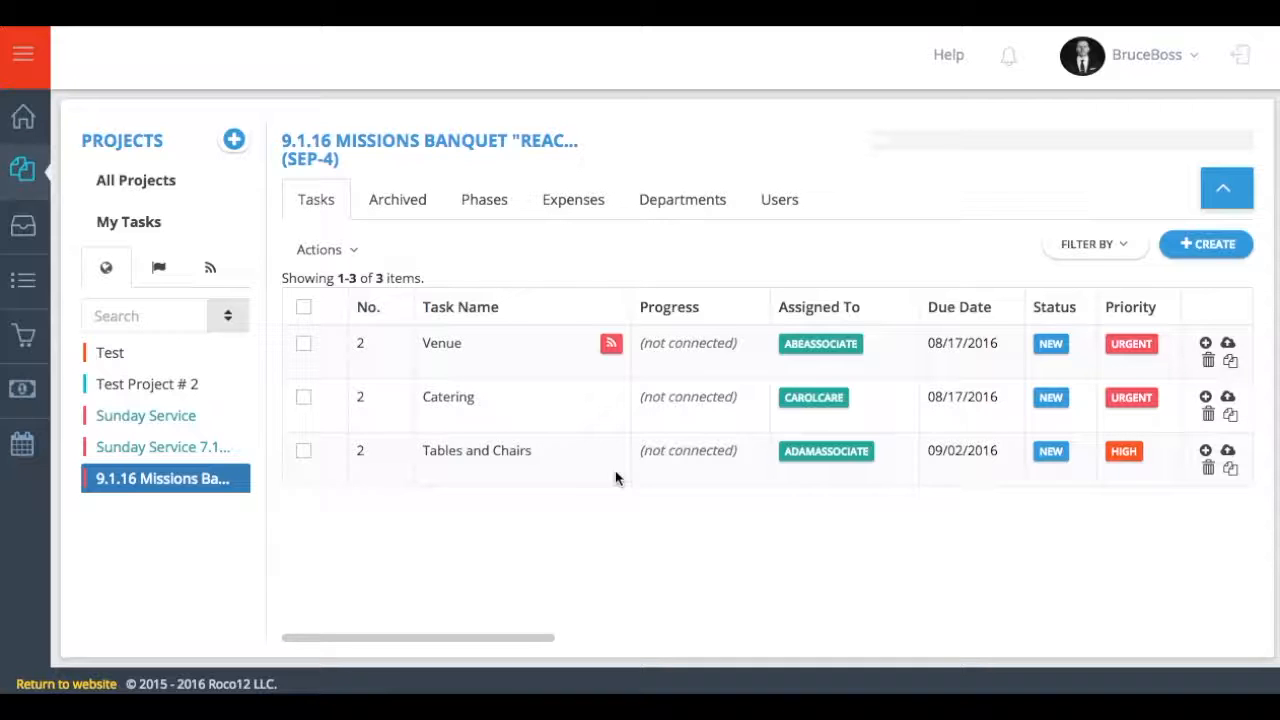
click(500, 451)
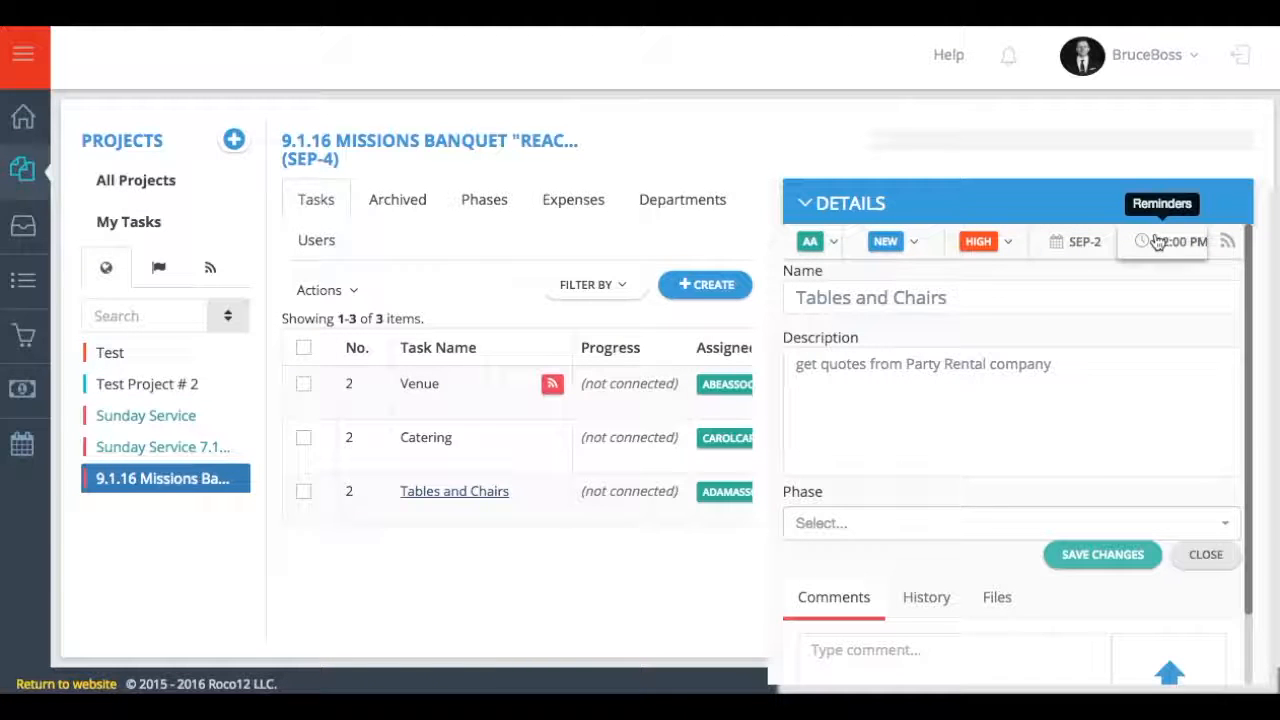
click(1157, 242)
click(1050, 304)
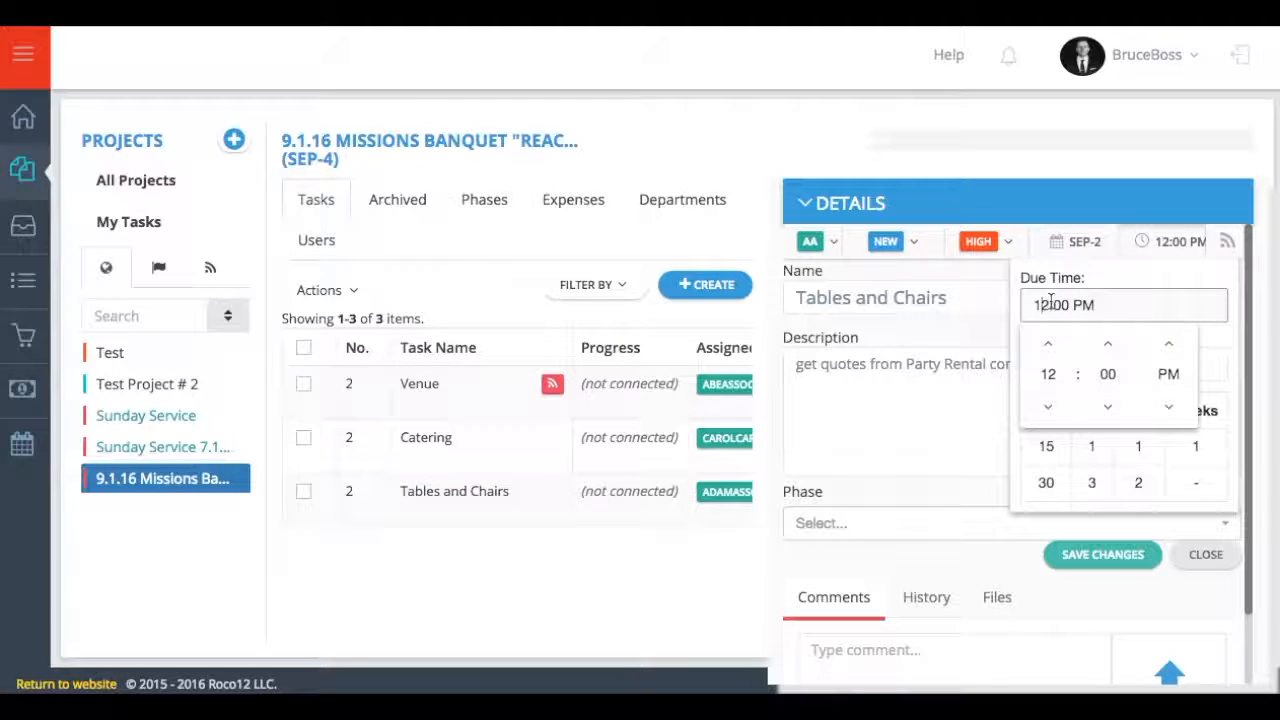
click(1048, 406)
click(1048, 406)
click(1048, 406)
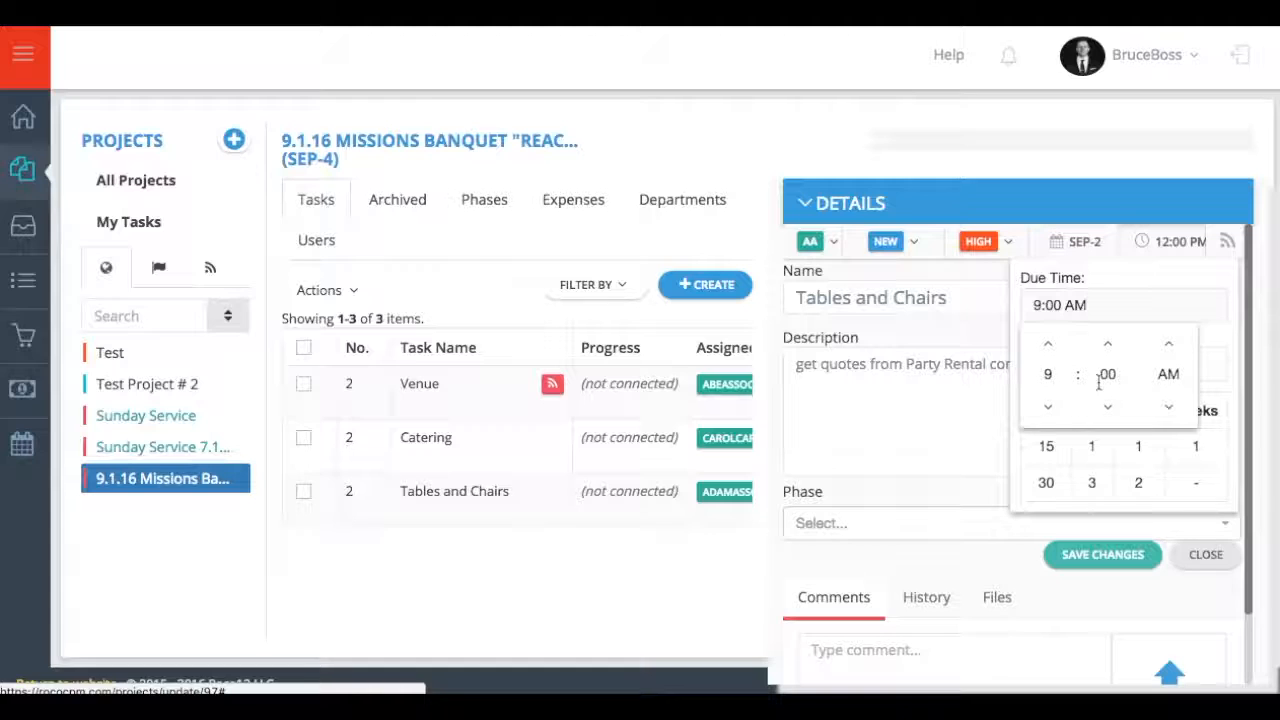
click(1180, 247)
click(1138, 484)
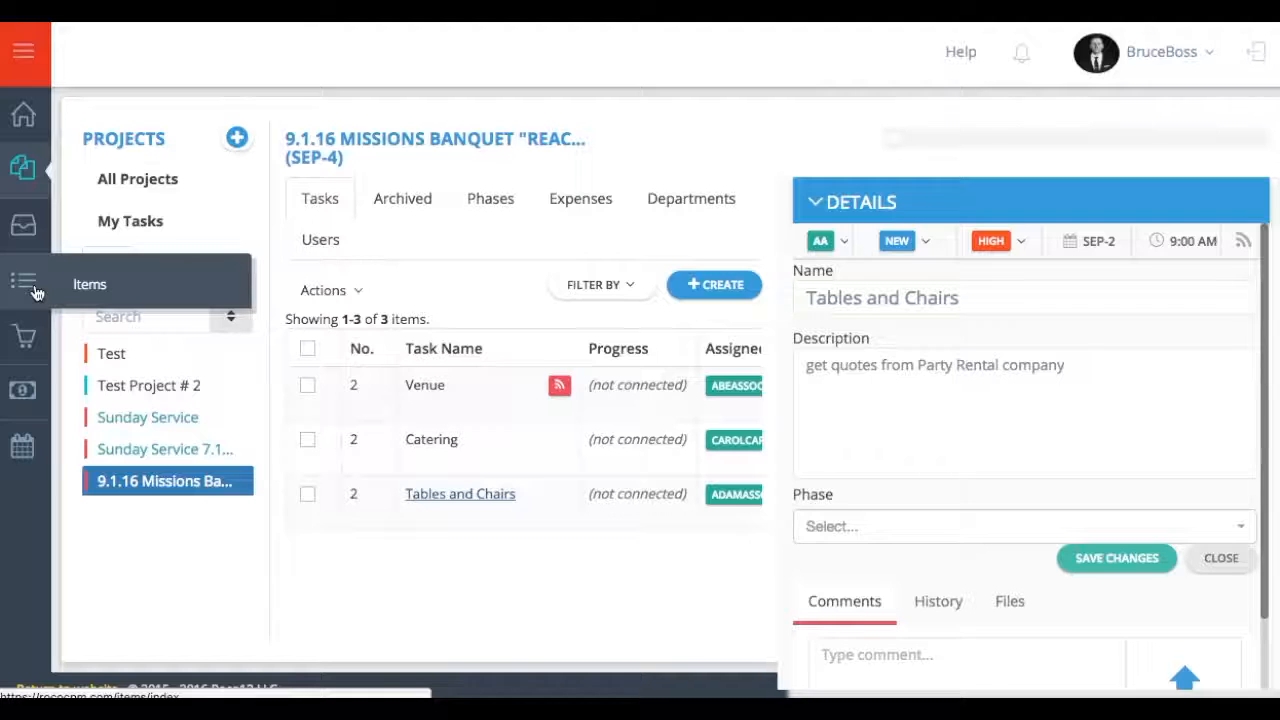
- Filter the Vendors list by the Rental tag
click(25, 246)
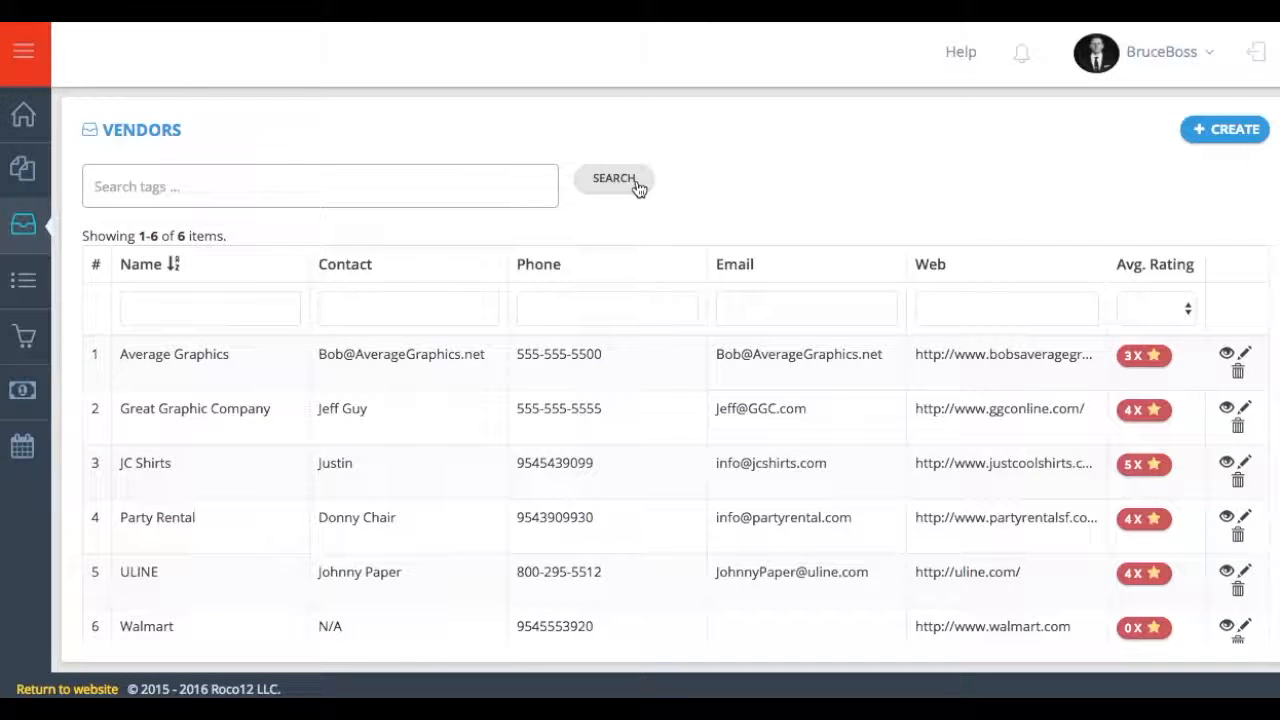
click(258, 180)
text(Re)
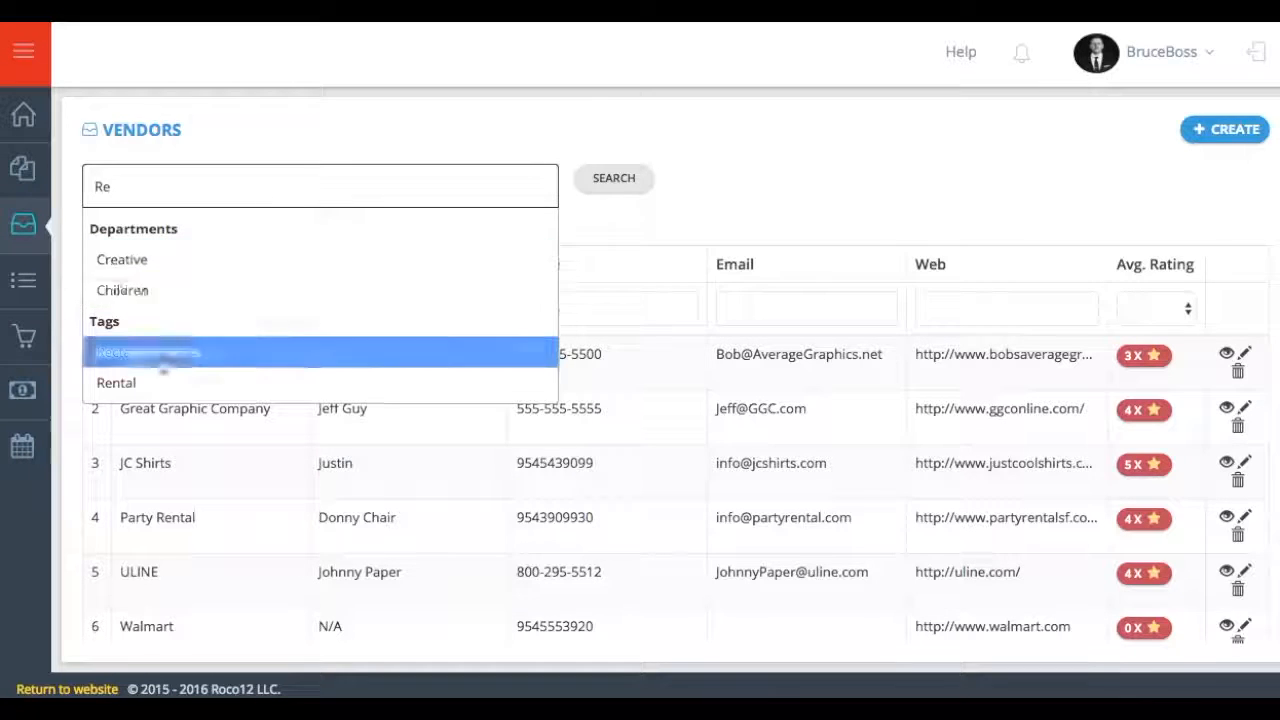
click(137, 382)
click(606, 172)
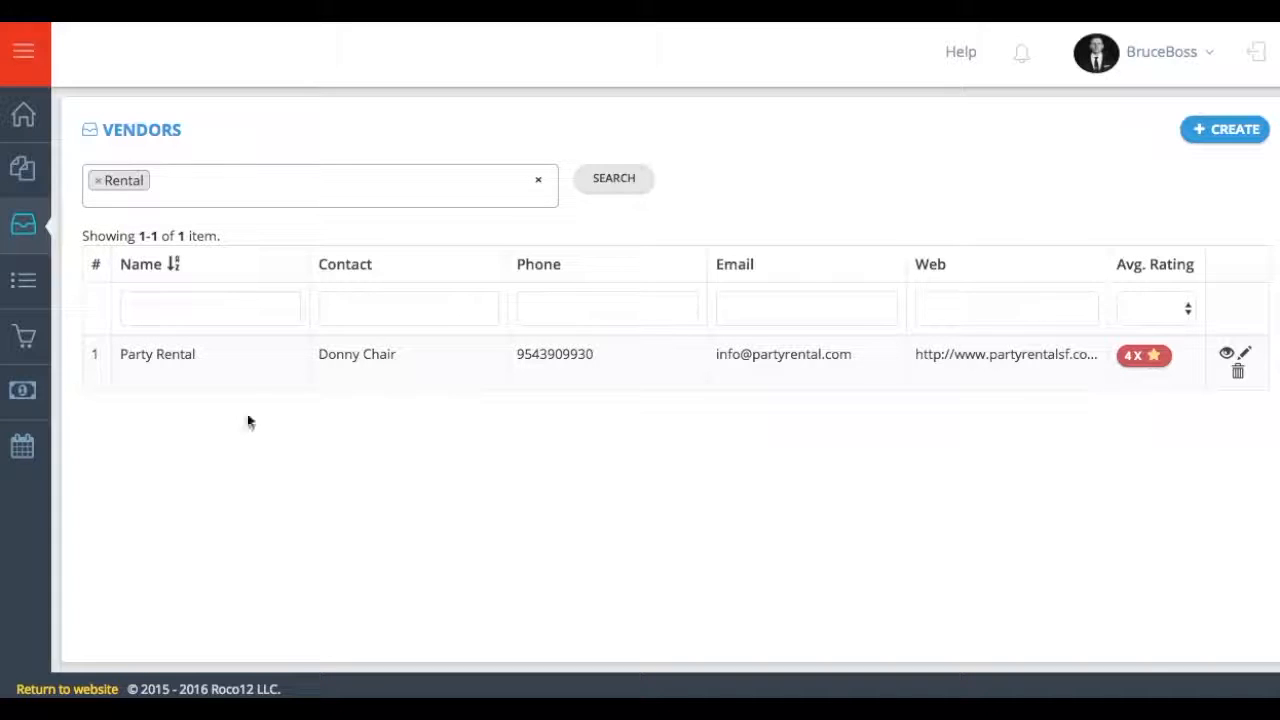
click(175, 366)
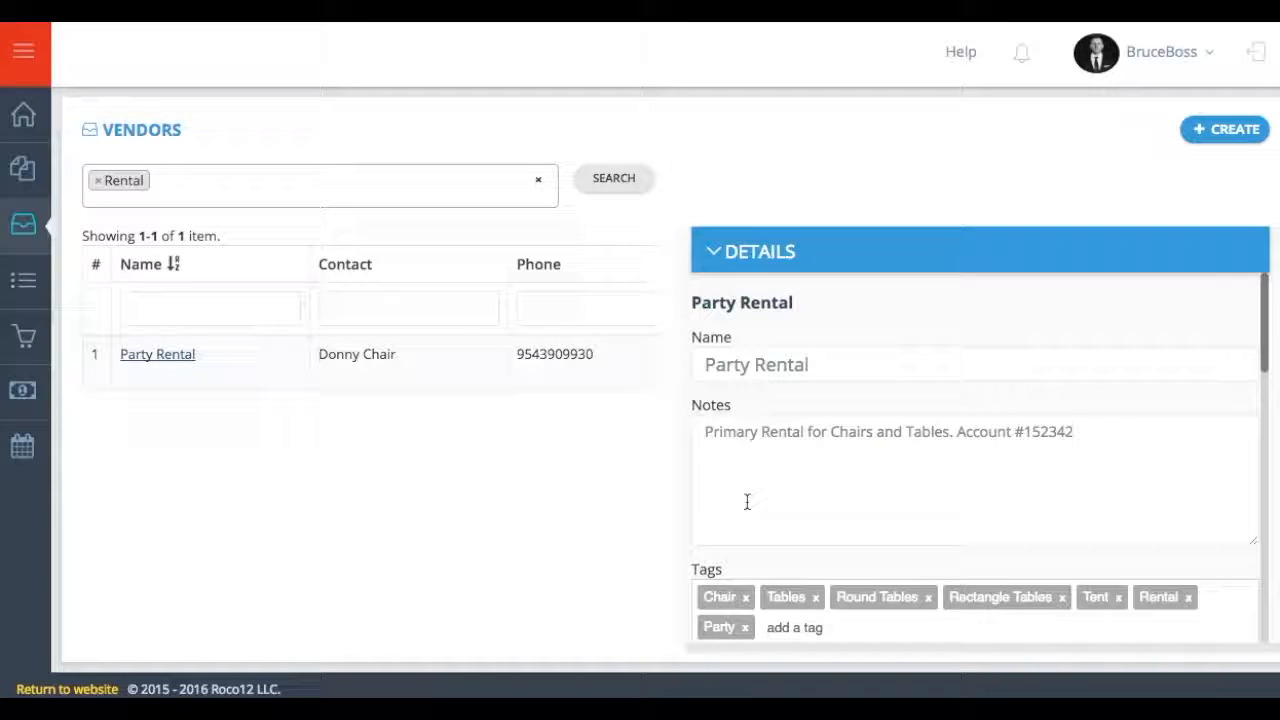
scroll(746, 505, down, 1)
scroll(746, 508, down, 4)
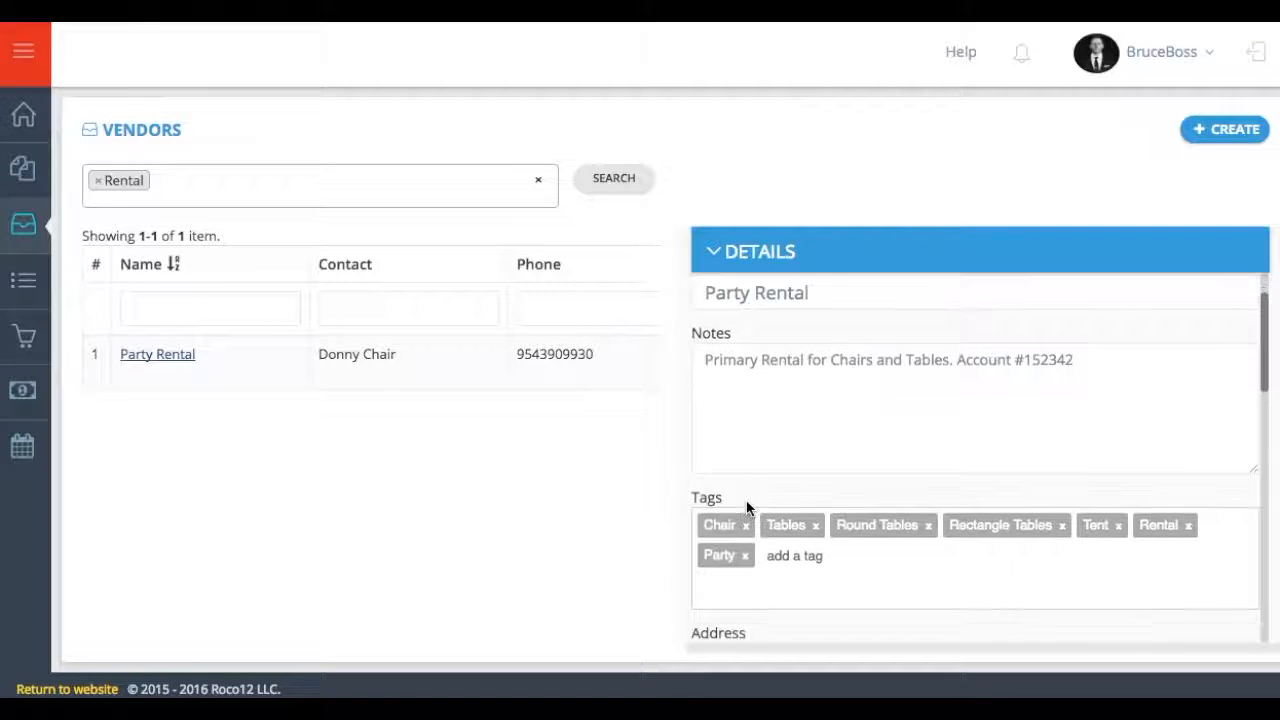
scroll(746, 508, down, 3)
double_click(746, 451)
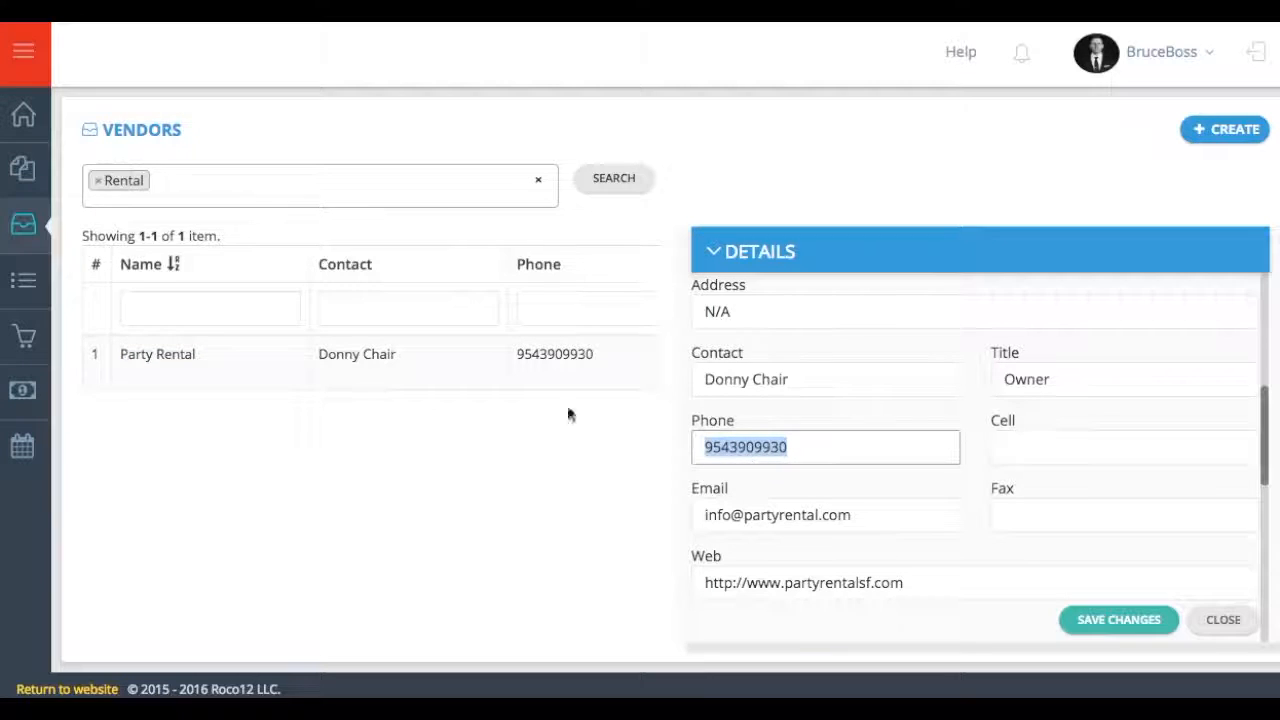
click(27, 170)
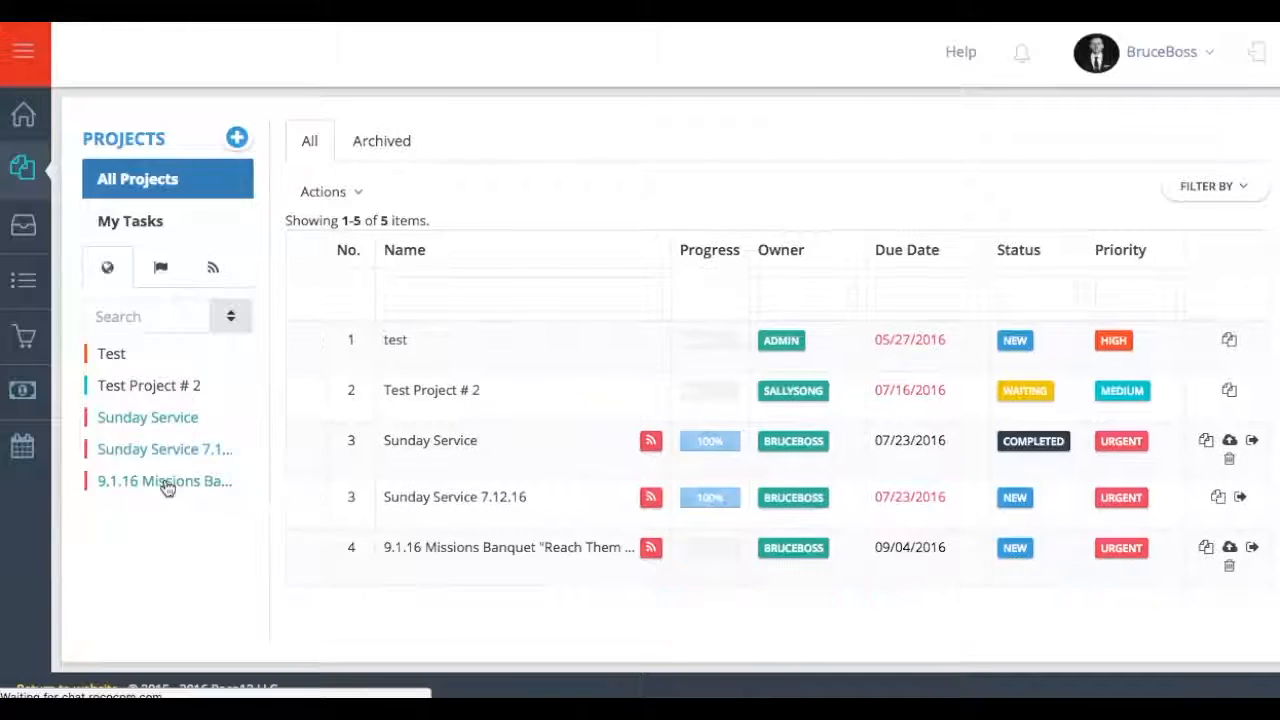
click(167, 485)
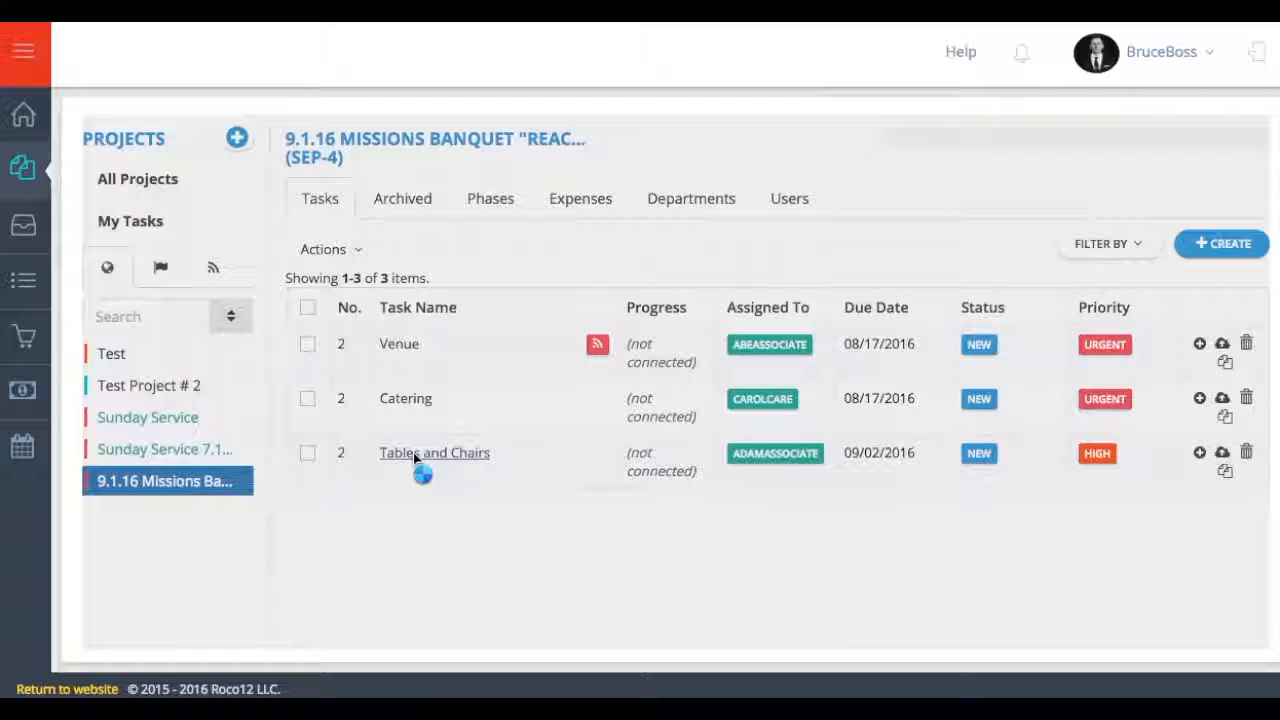
click(414, 455)
click(871, 585)
text(Contact Party Rental at )
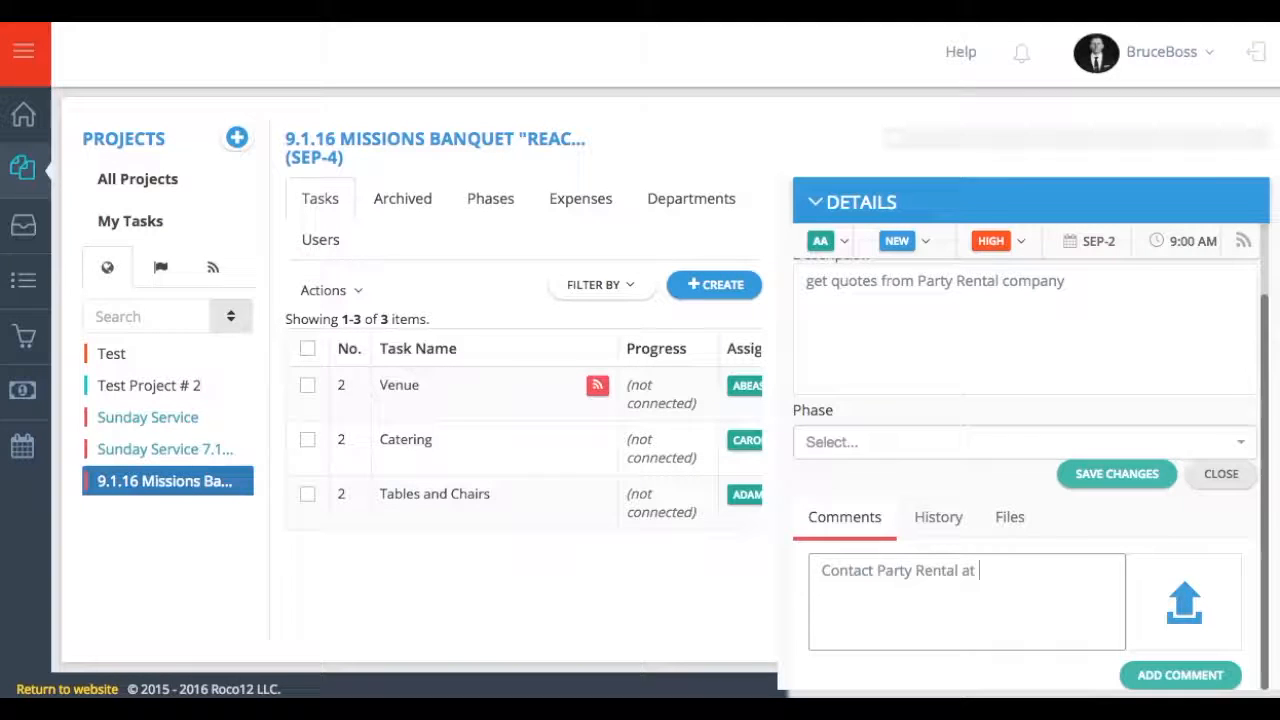
text(info under Missions)
click(1183, 685)
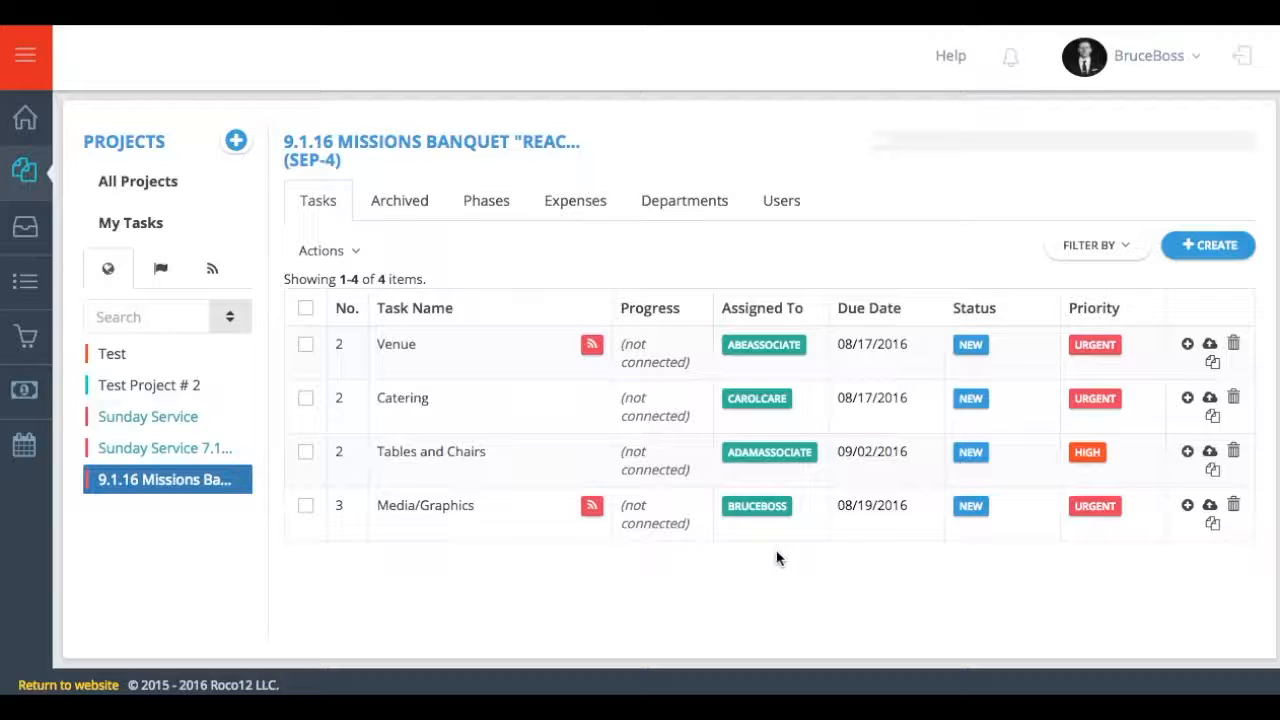
- Connect a new High-priority project with one added user to the Media/Graphics task
click(1188, 508)
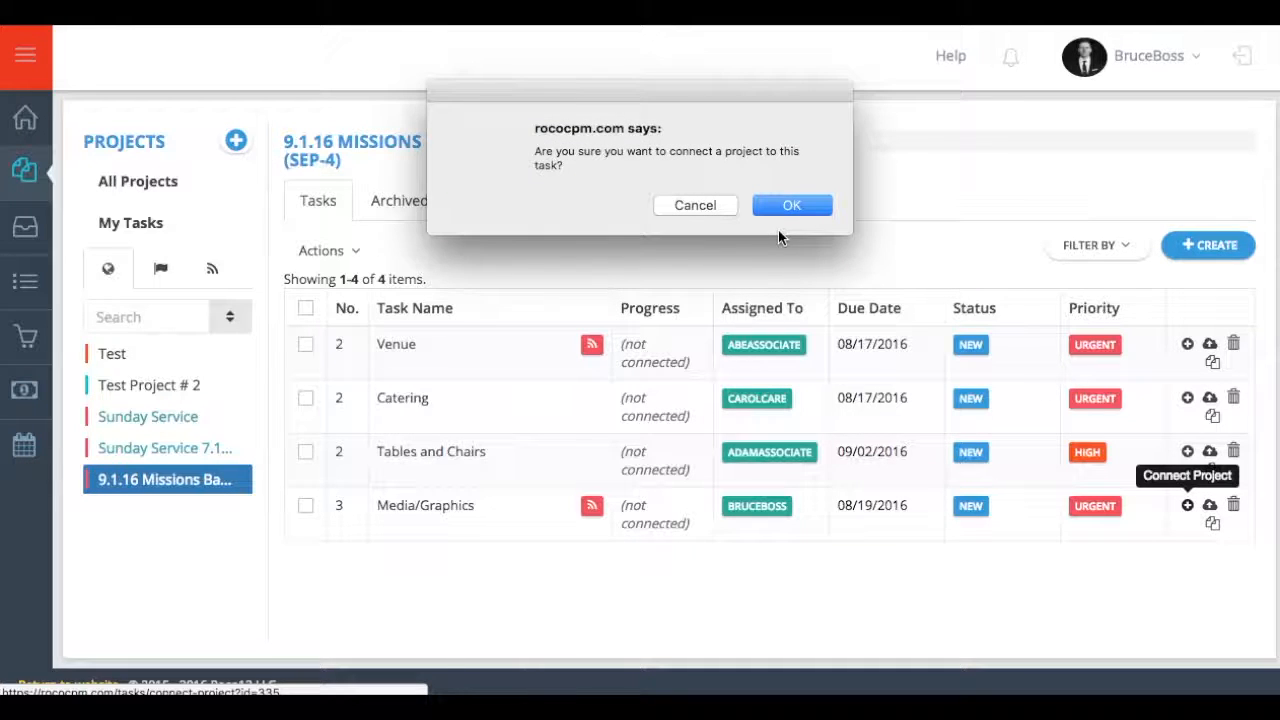
click(783, 211)
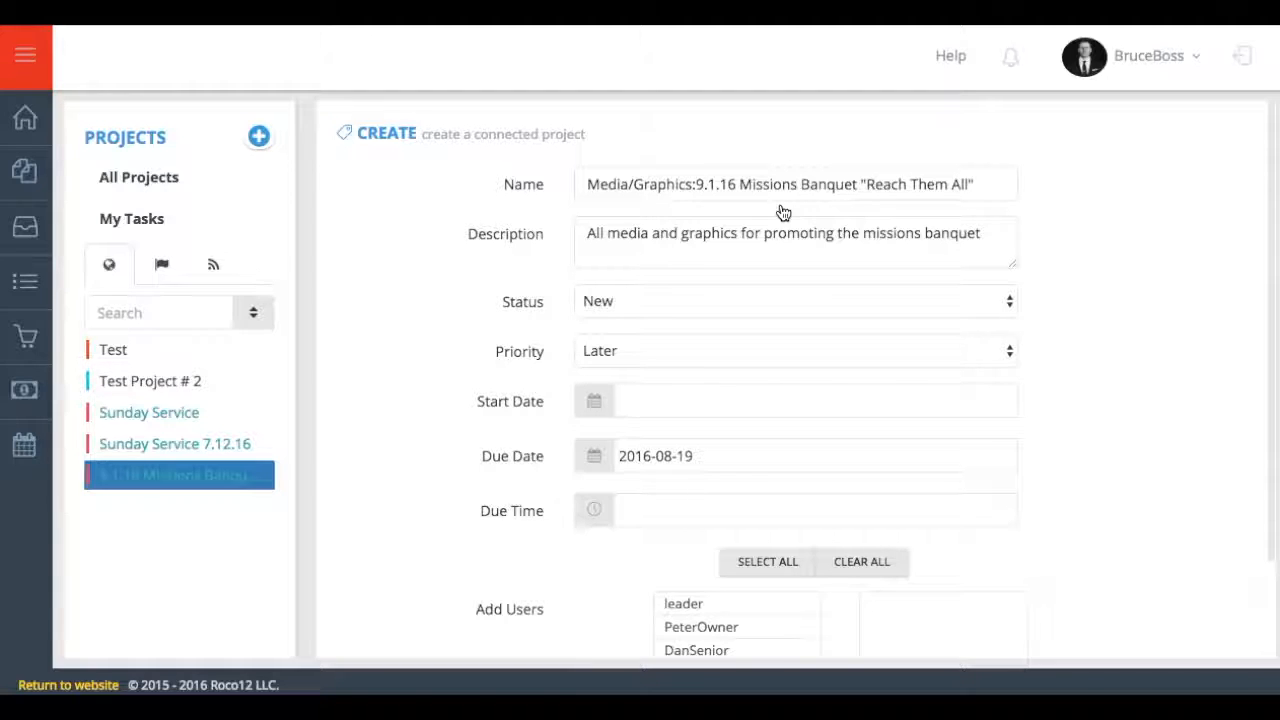
click(940, 340)
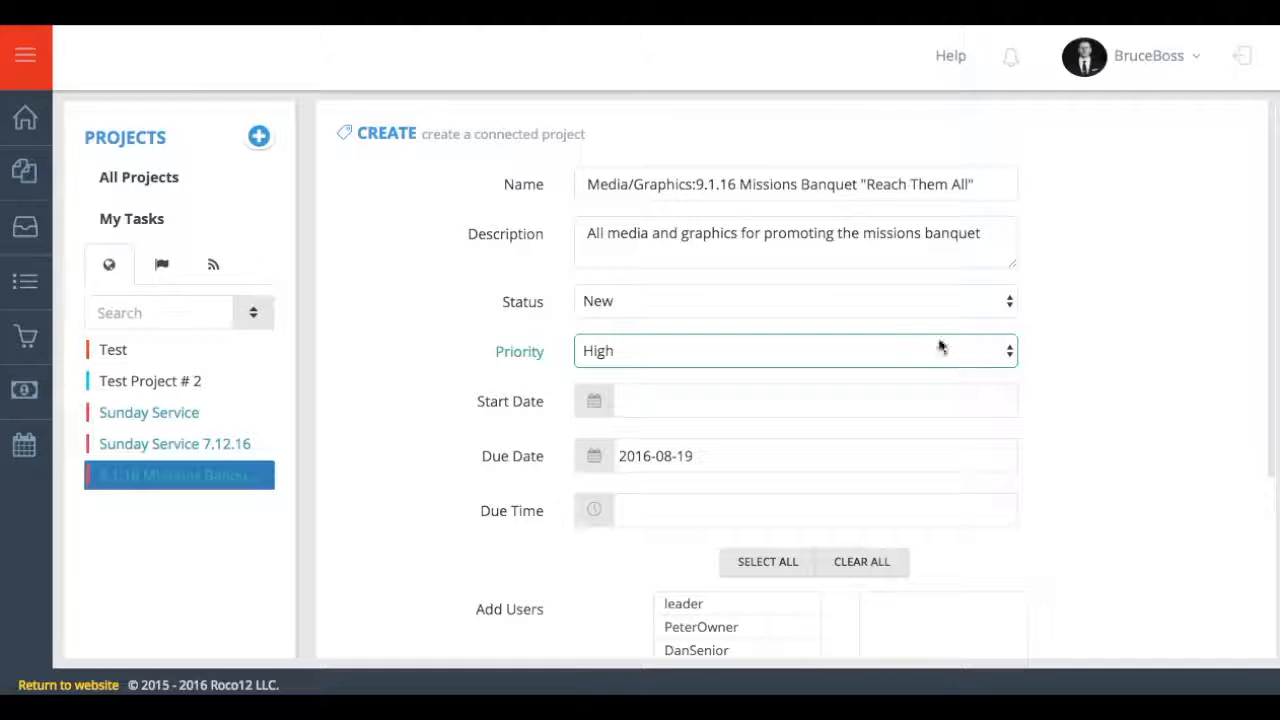
scroll(1051, 369, down, 2)
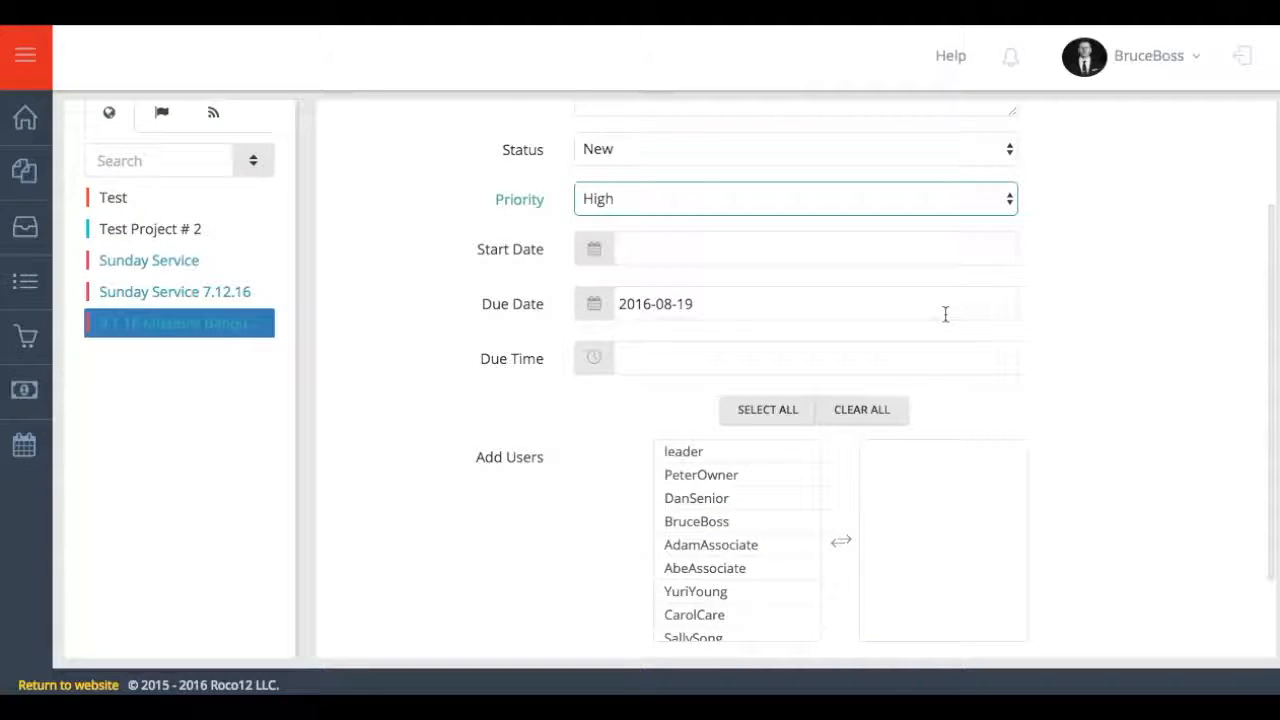
scroll(709, 409, down, 2)
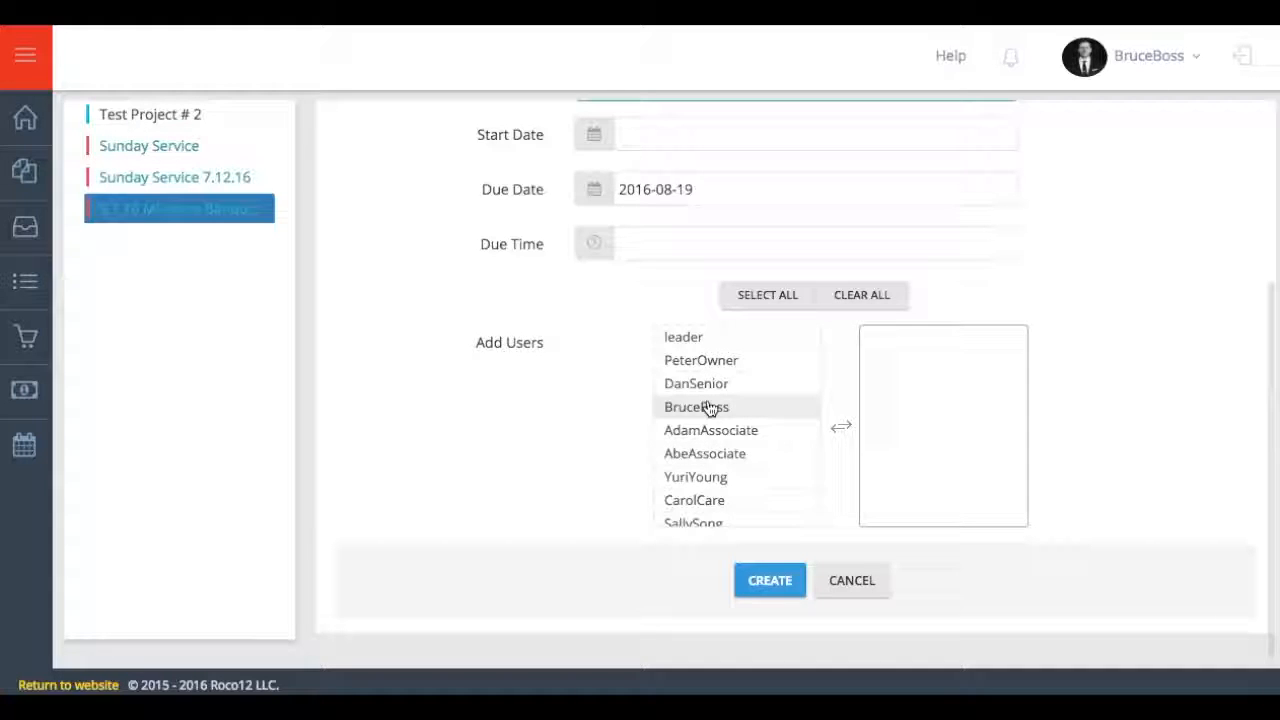
double_click(708, 407)
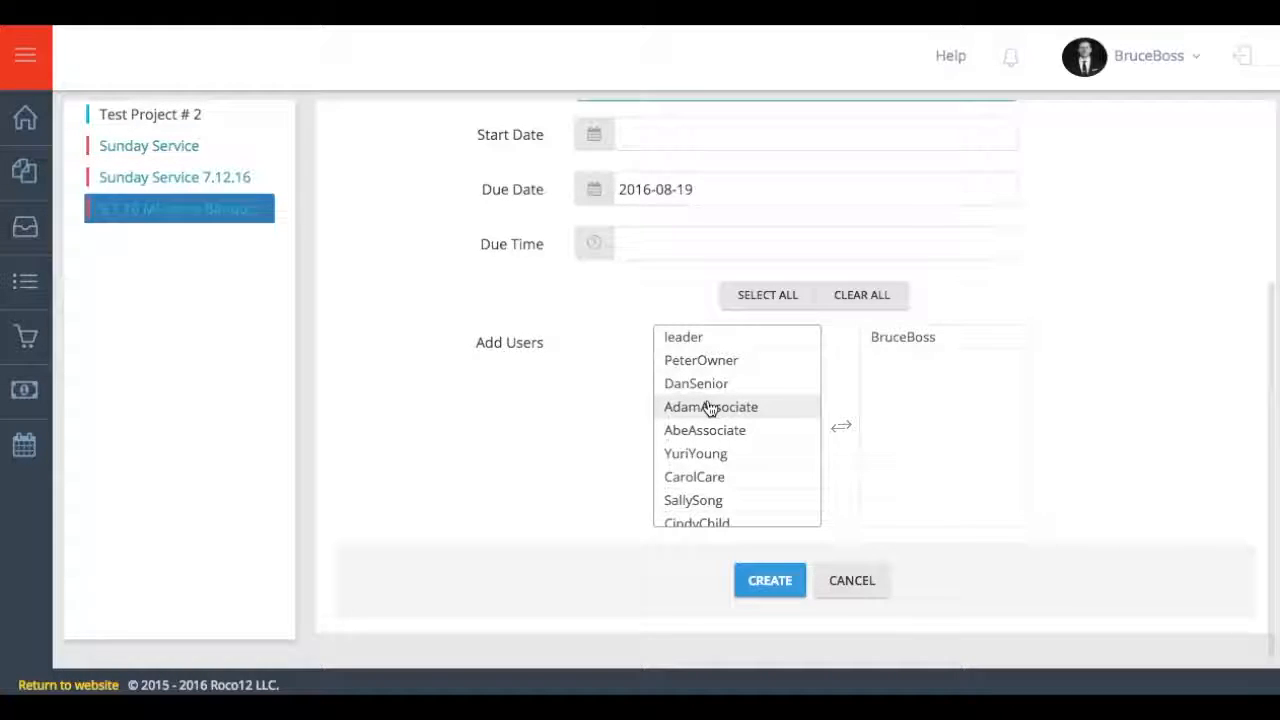
click(765, 588)
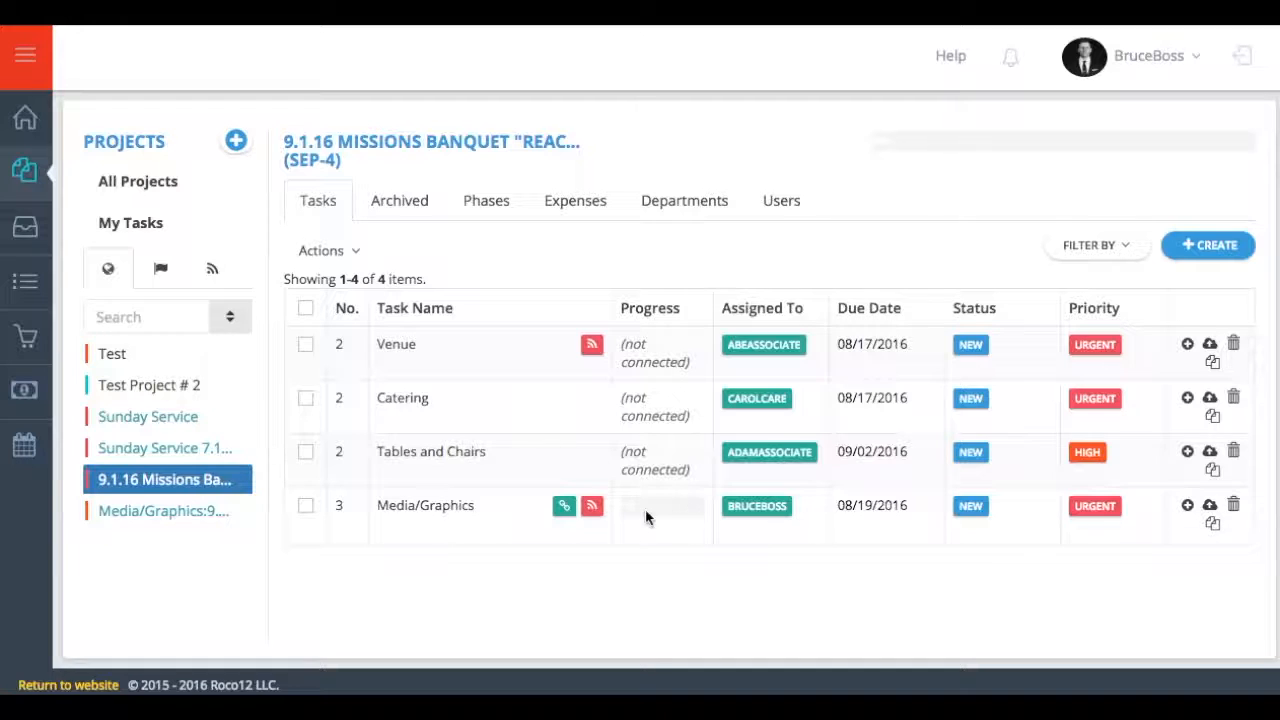
- Open the Media/Graphics sub-project, with its Announcement Video, Invite Cards and Pledge Cards tasks, then its department assignments
click(188, 521)
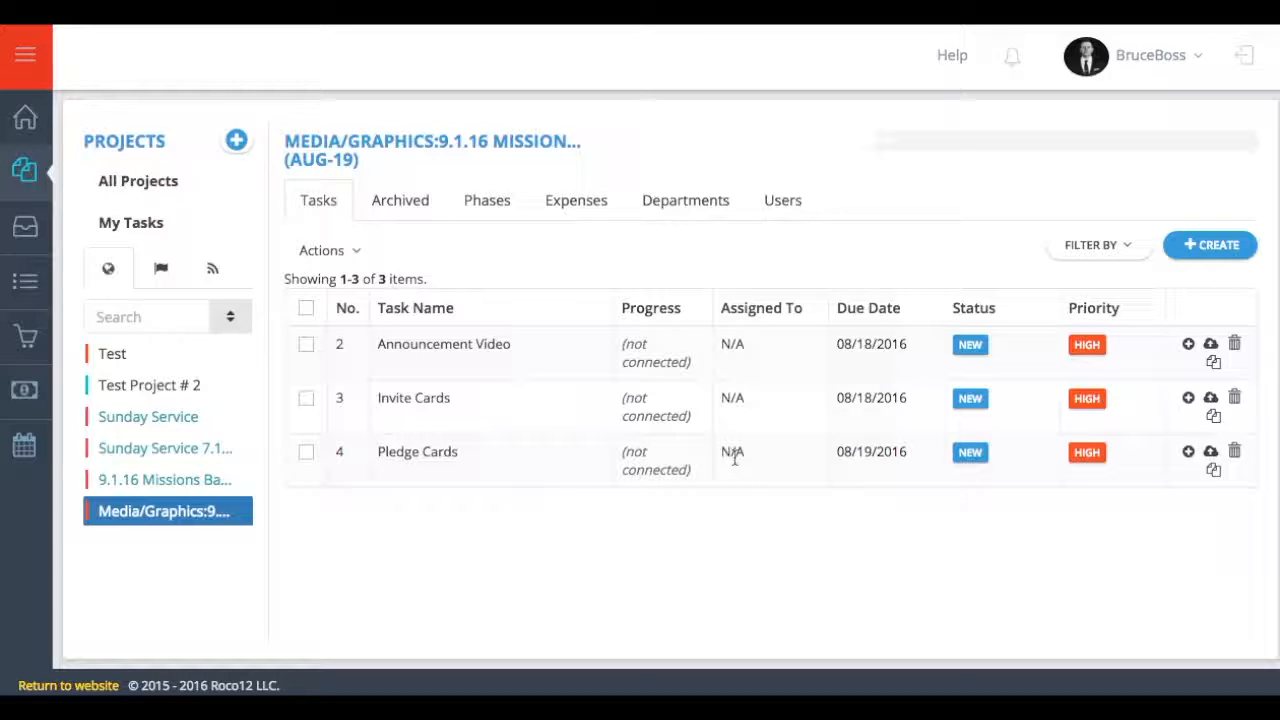
click(684, 201)
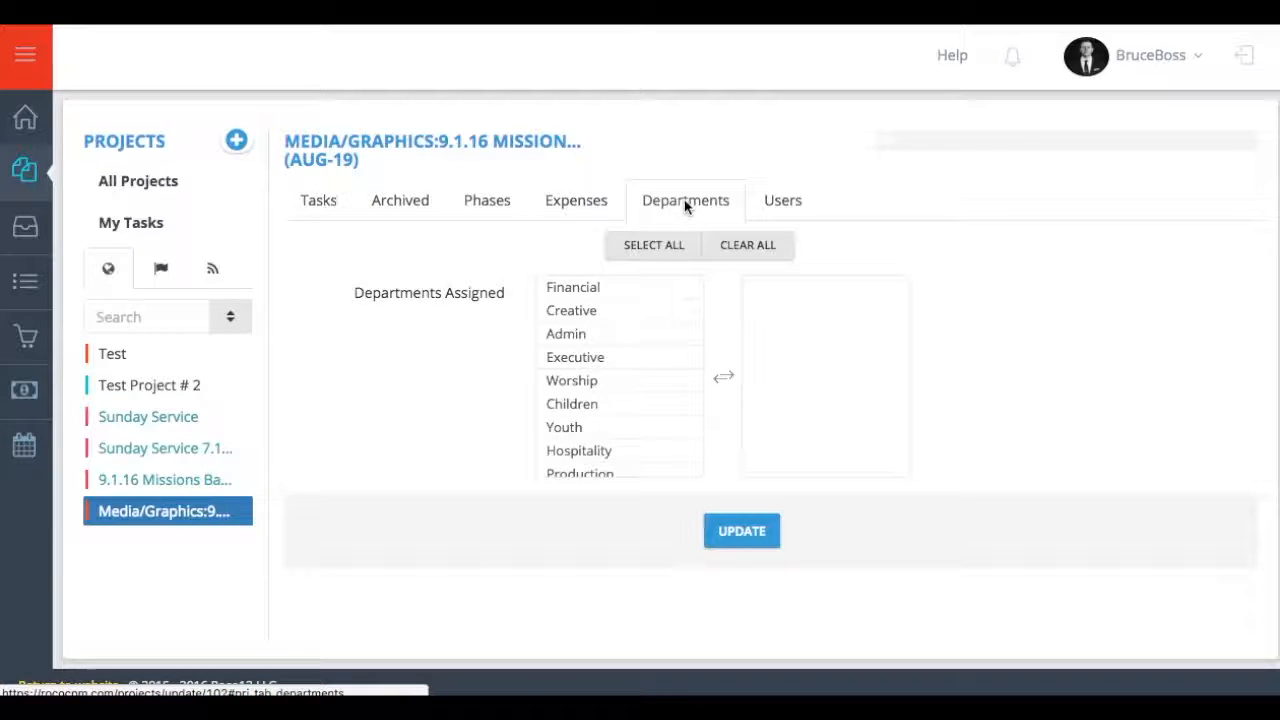
- Assign the Creative and Production departments to Media/Graphics, review its users, and return to Tasks
scroll(636, 310, down, 1)
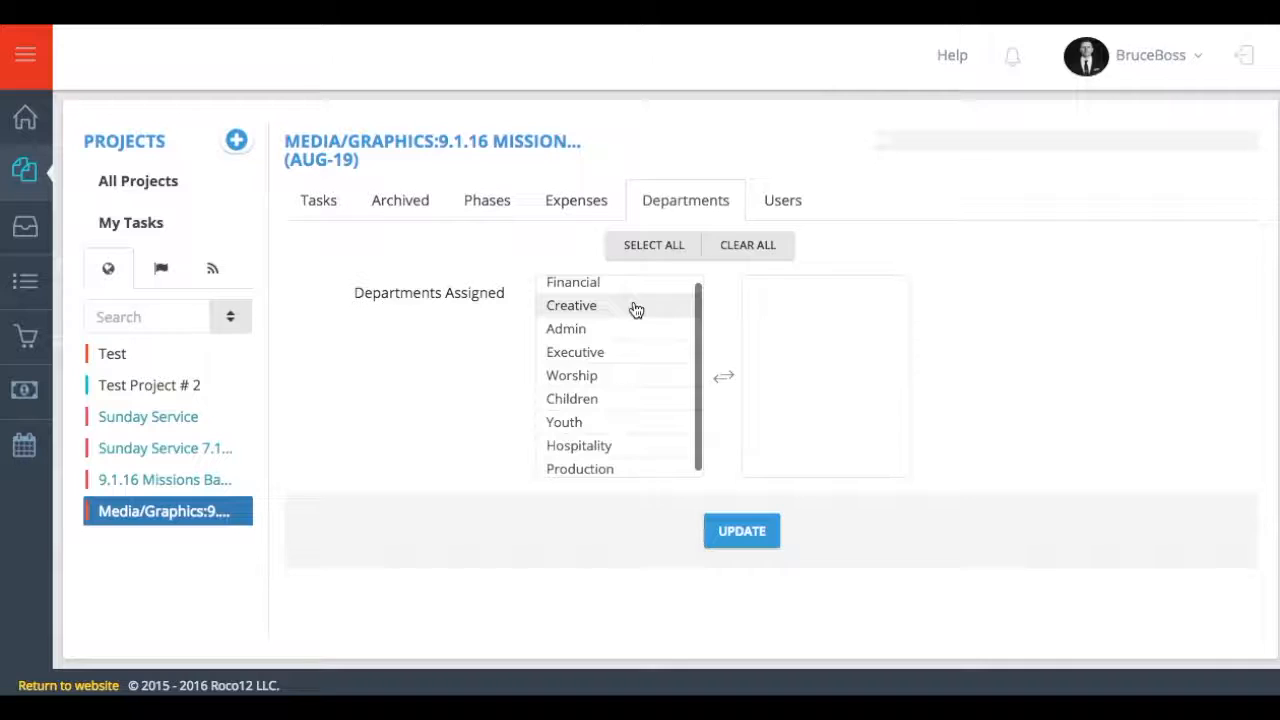
click(636, 310)
click(605, 462)
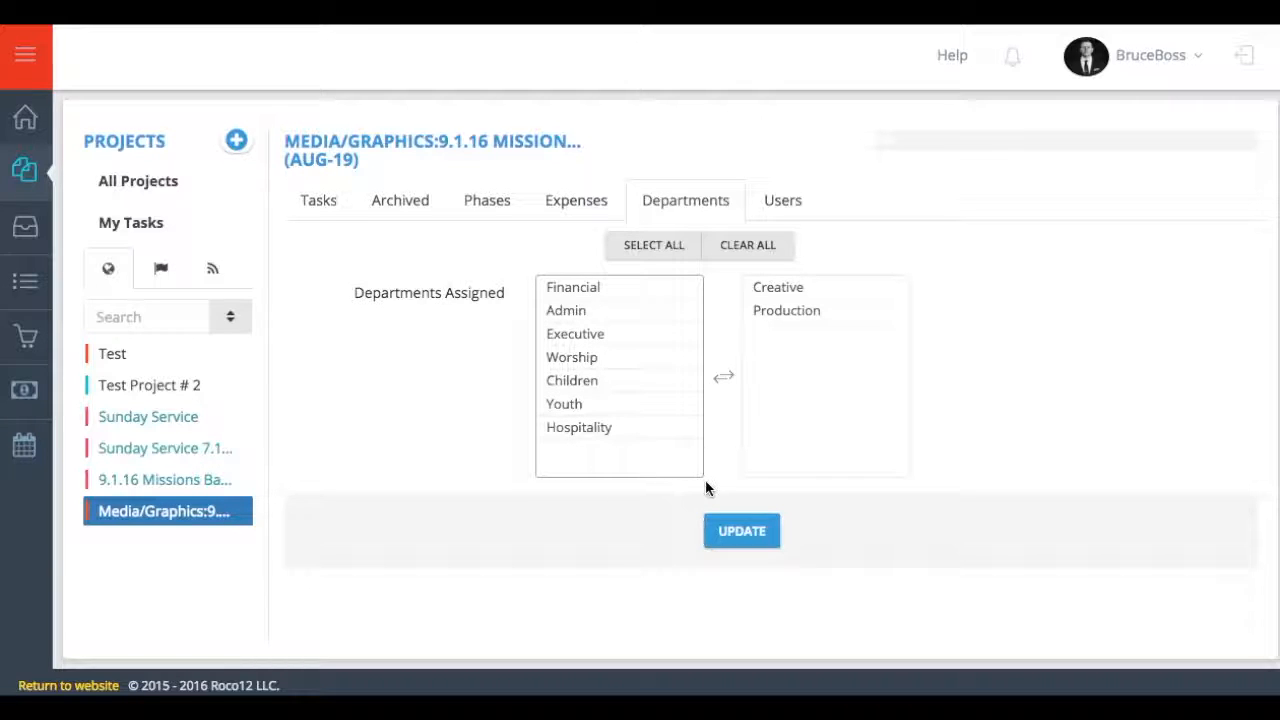
click(734, 532)
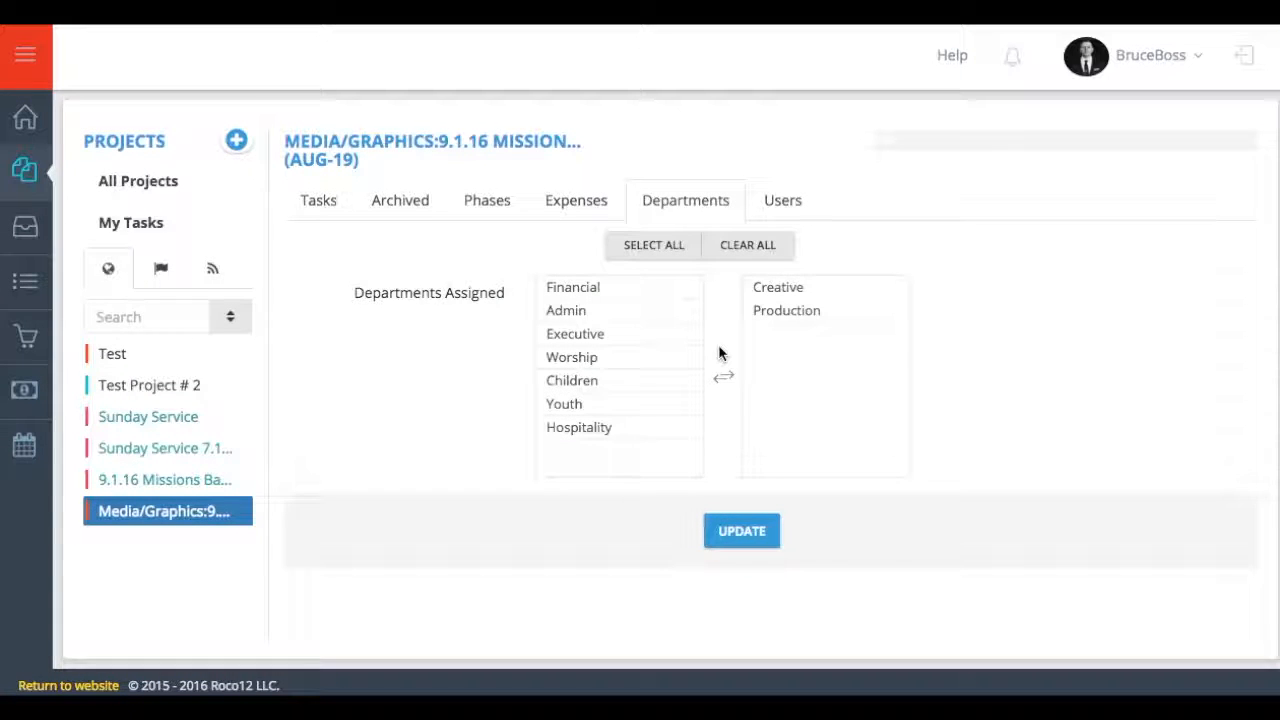
click(782, 204)
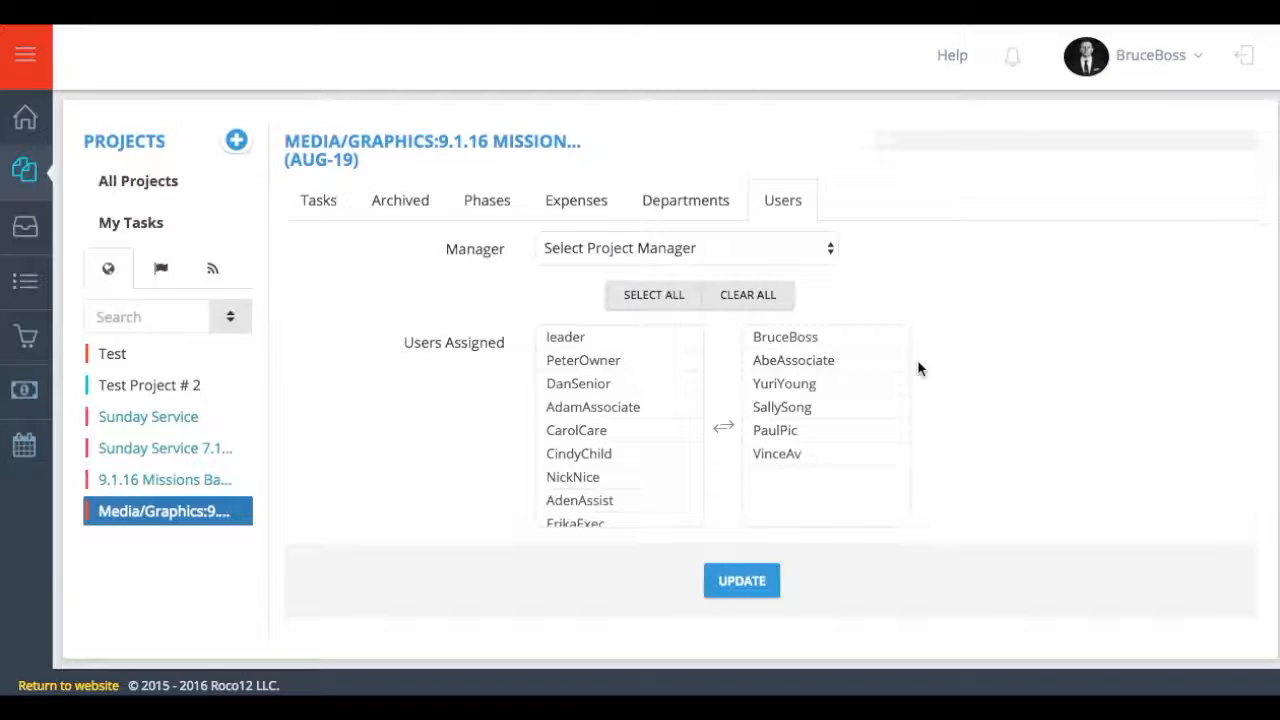
click(309, 200)
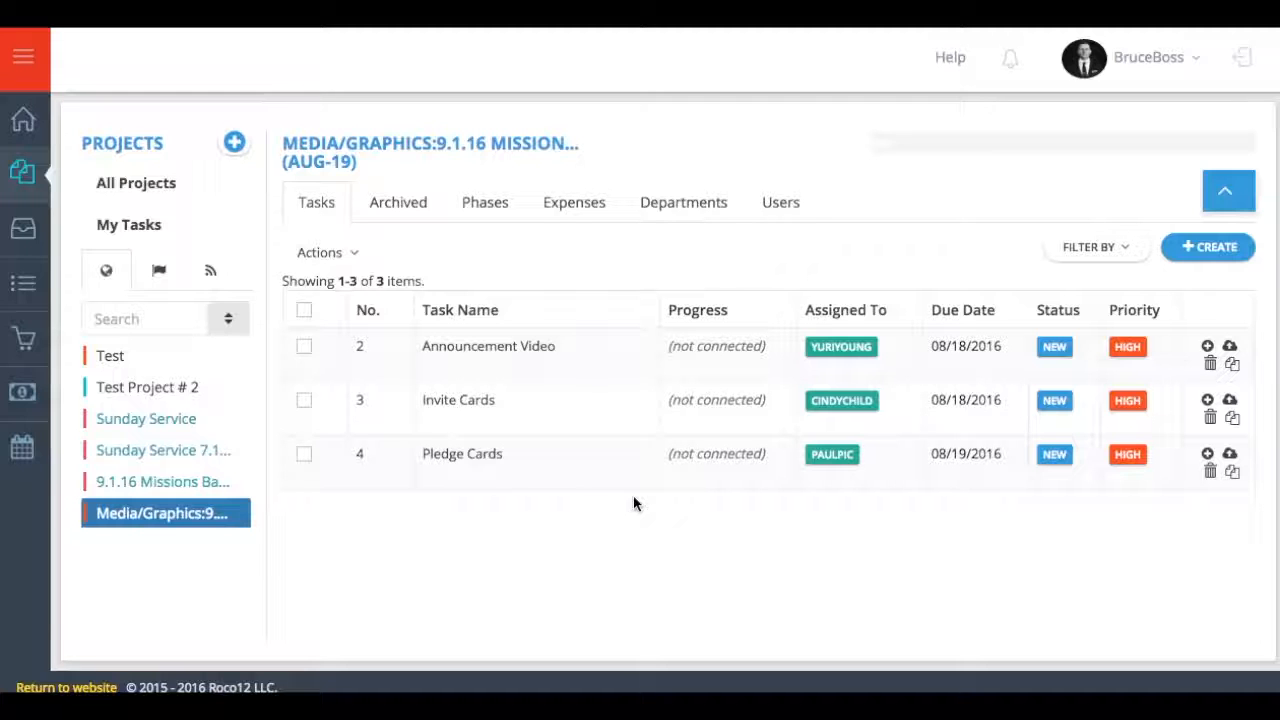
- Check the Pledge Cards task, then look up its item: Great Graphic Company, $0.85
click(463, 454)
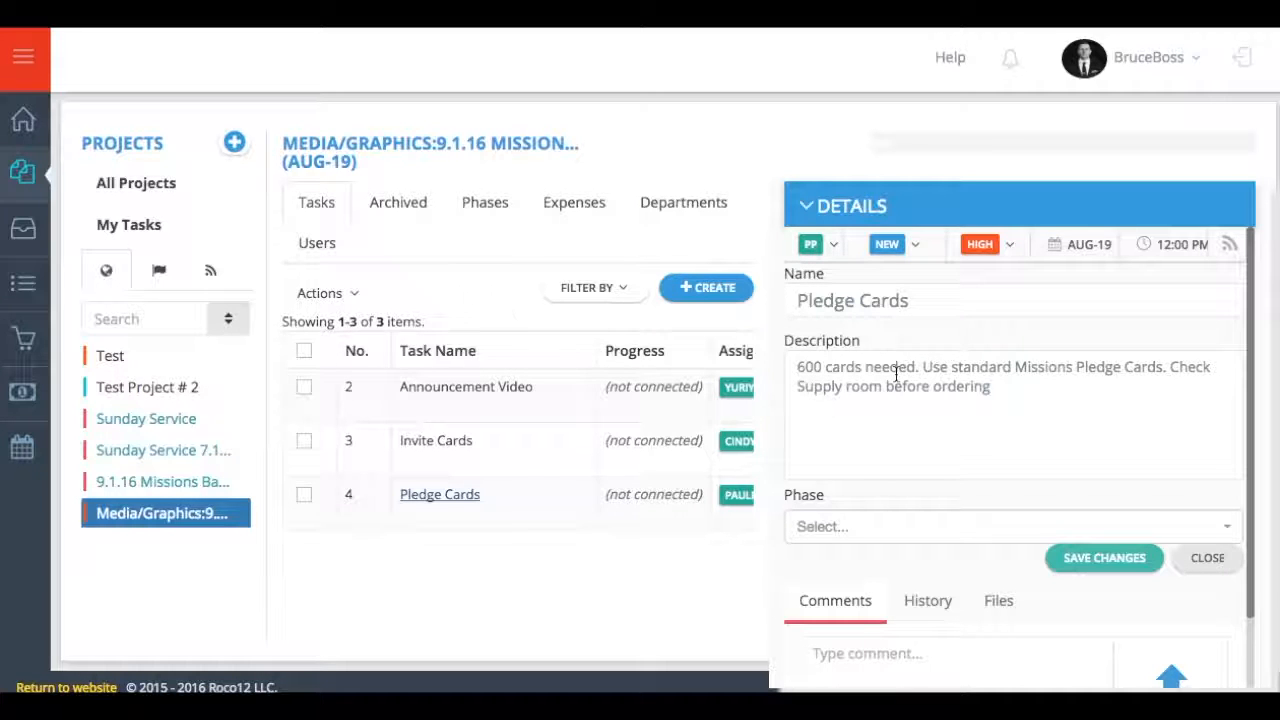
click(12, 290)
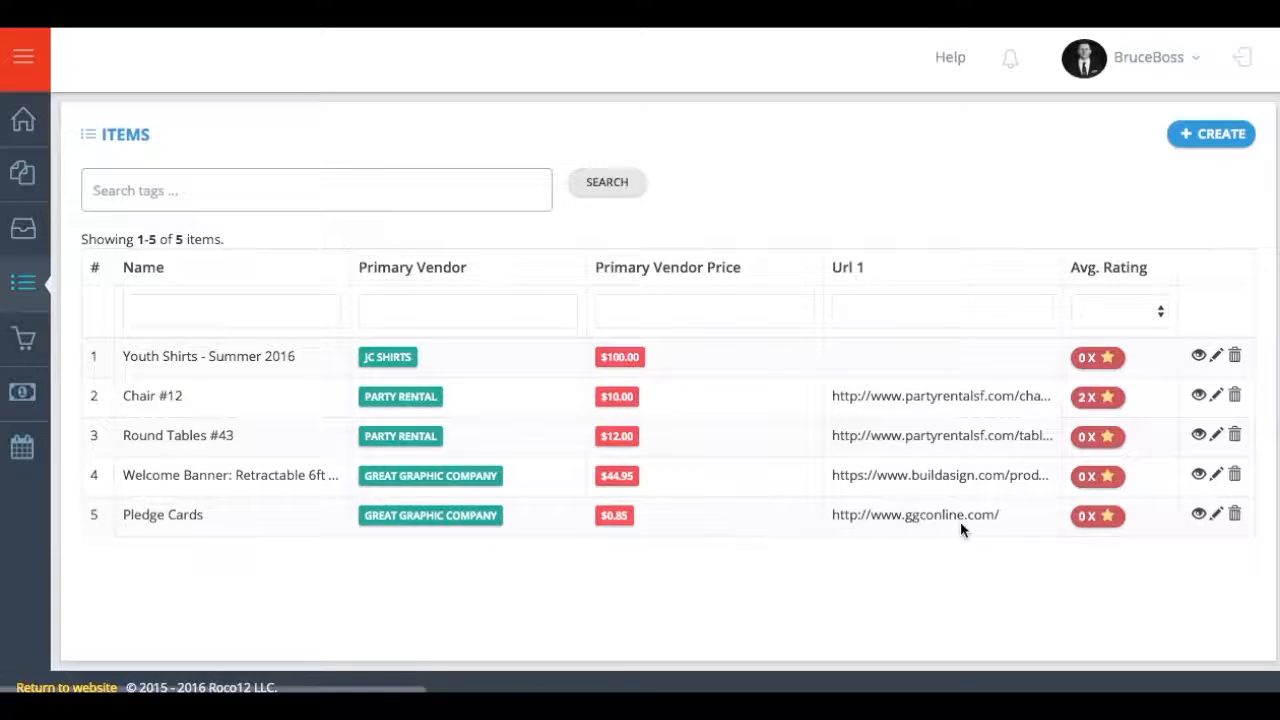
click(1200, 516)
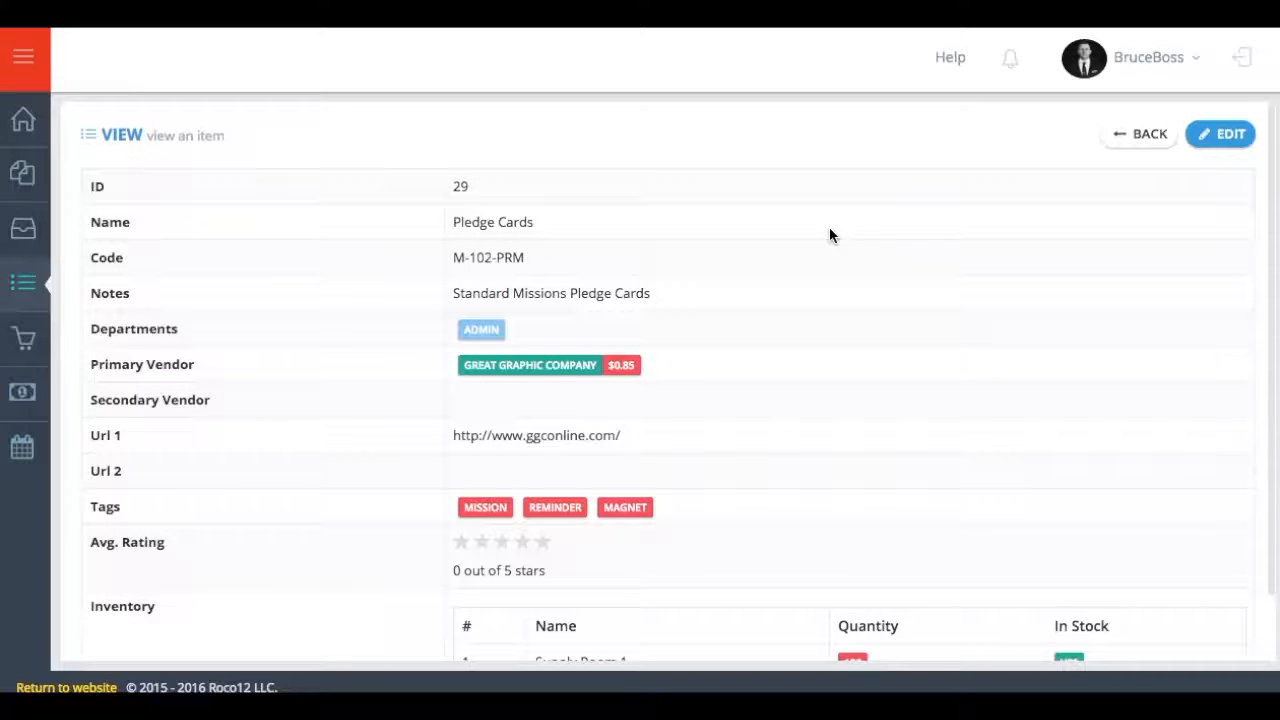
scroll(829, 235, down, 2)
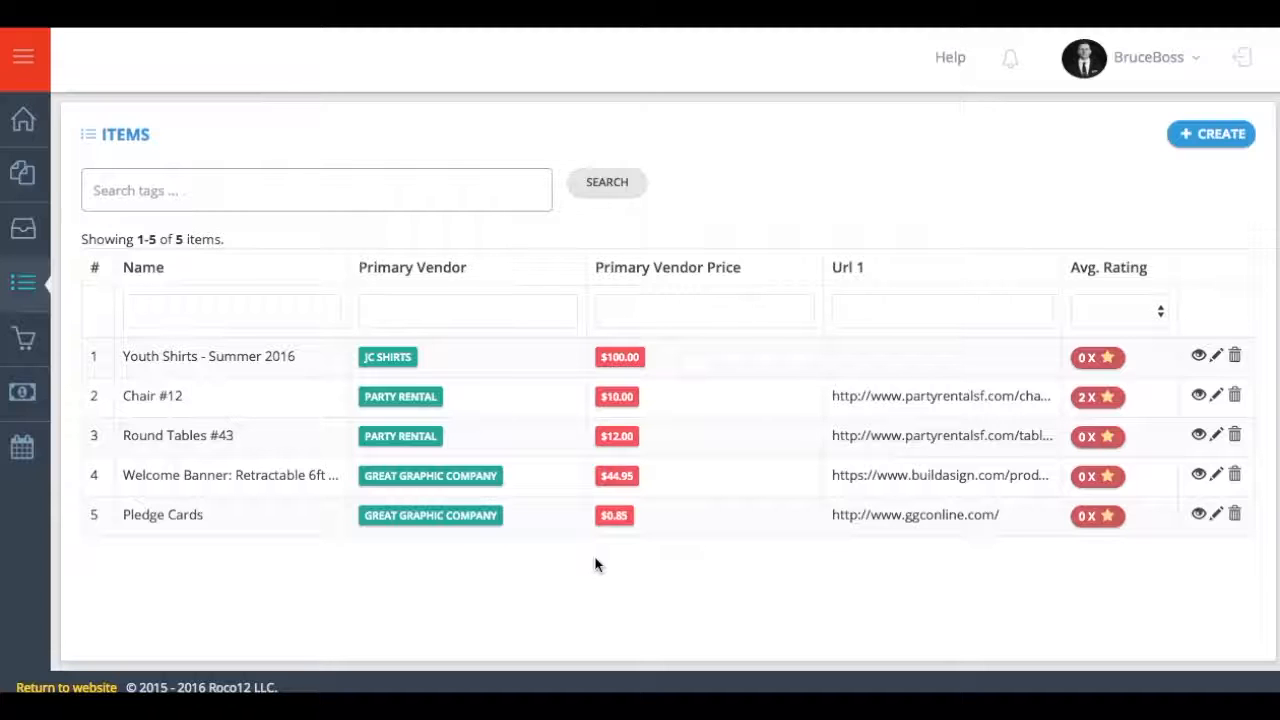
- Start a purchase order with subject 'Pledge Cards' and description 'Standard Pledge Cards For up coming banquet'
click(22, 355)
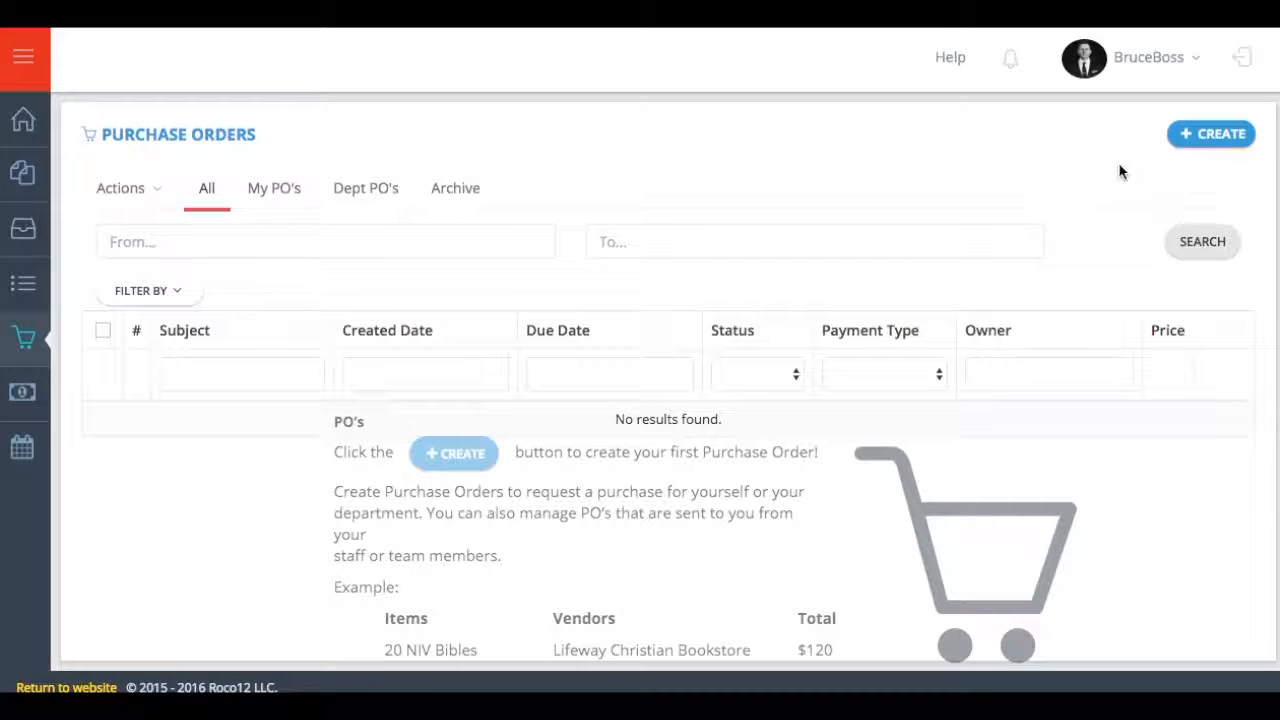
click(1207, 144)
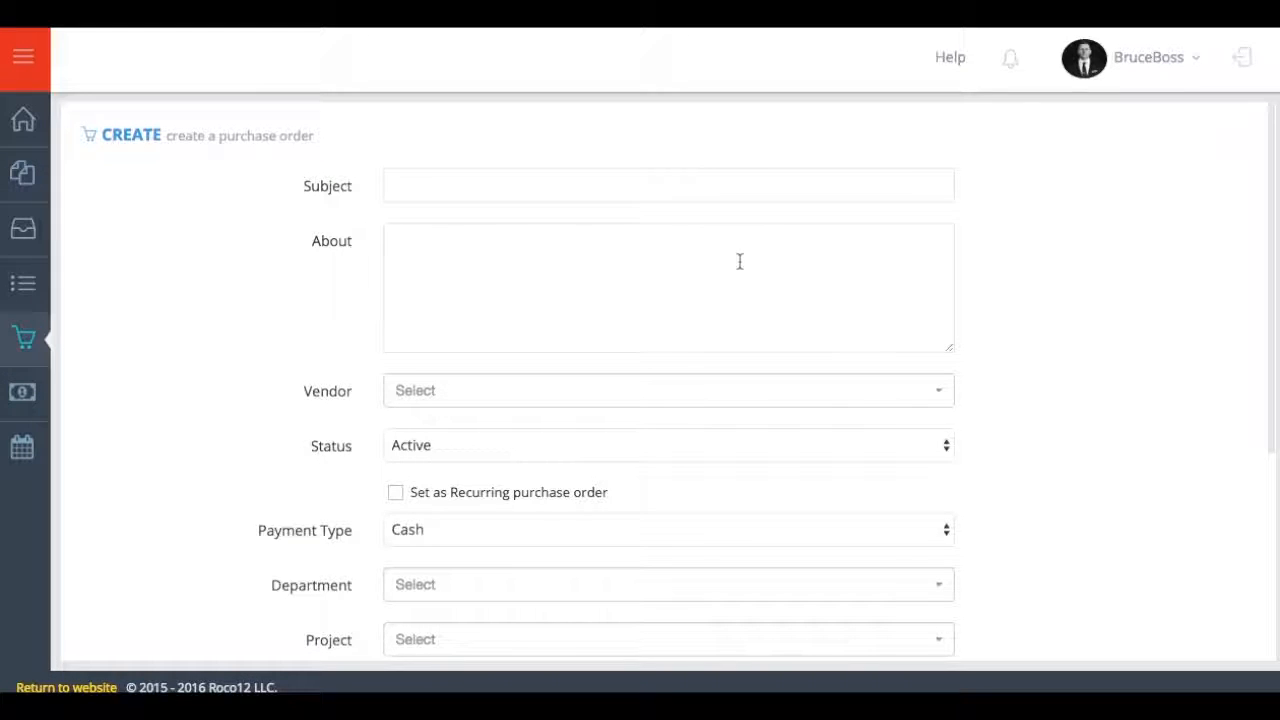
click(630, 186)
text(Pledge Cards)
key(Tab)
text(Standard Pledge Card)
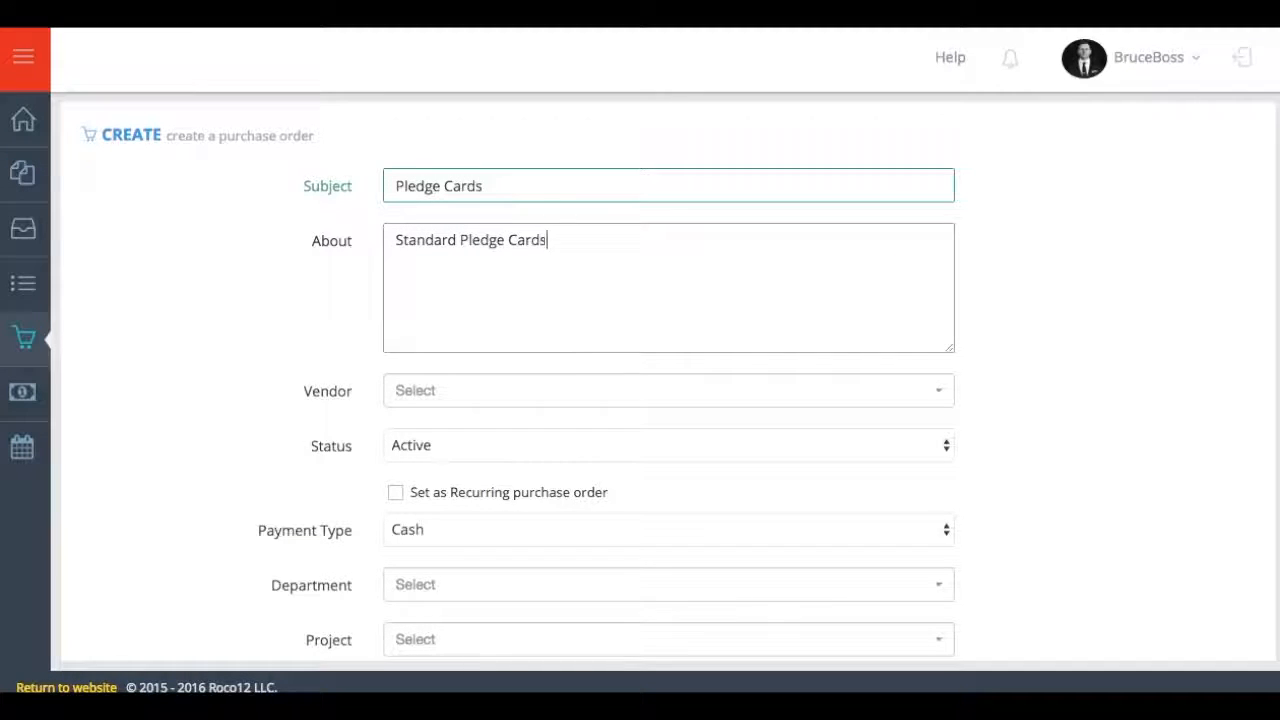
text(s For up coming banquet)
- Set the order's vendor to Great Graphic Company, payment type to CC and department to Admin
click(931, 389)
click(463, 566)
scroll(463, 500, down, 3)
click(463, 401)
click(463, 442)
click(463, 456)
click(412, 308)
scroll(461, 400, down, 4)
- Assign the order to the Media/Graphics project, fill the account, and set due date 08/18/2016
click(463, 310)
click(463, 243)
click(936, 309)
click(640, 274)
click(640, 366)
click(434, 483)
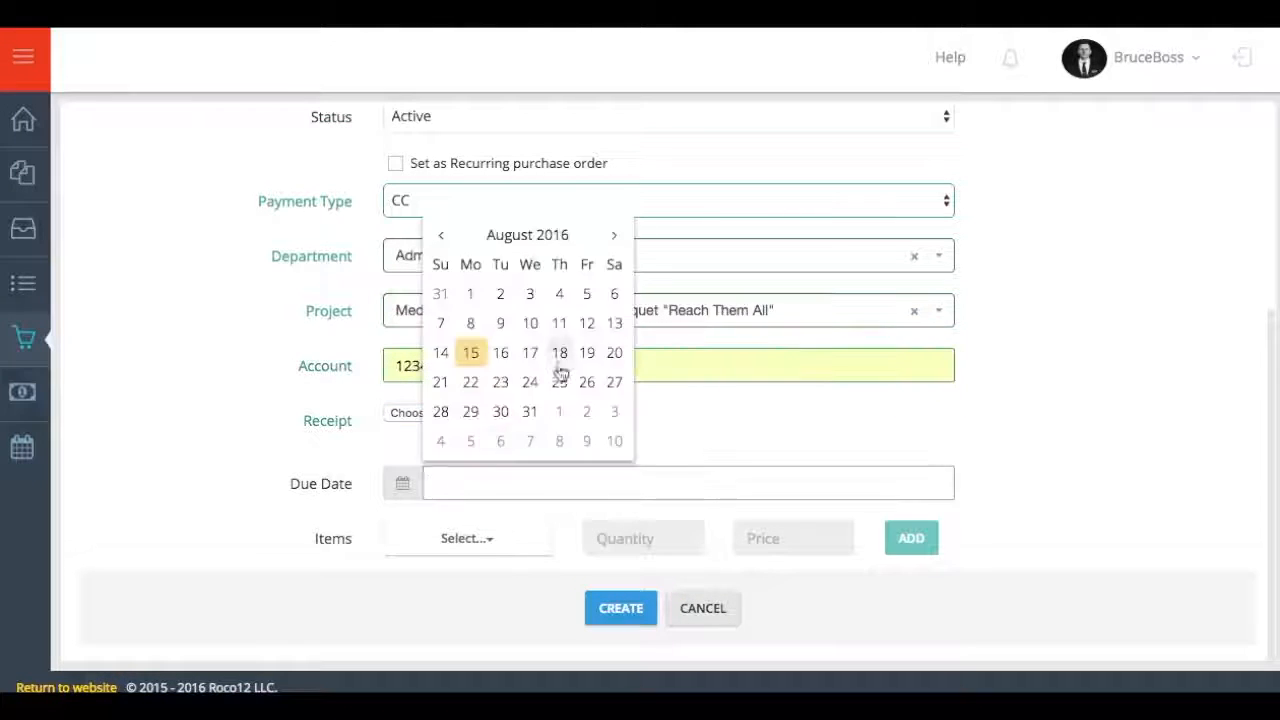
click(560, 353)
- Add 450 Pledge Cards to the order and create it for $382.50
click(467, 538)
click(463, 612)
double_click(668, 541)
text(450)
click(911, 538)
scroll(860, 560, down, 2)
click(602, 622)
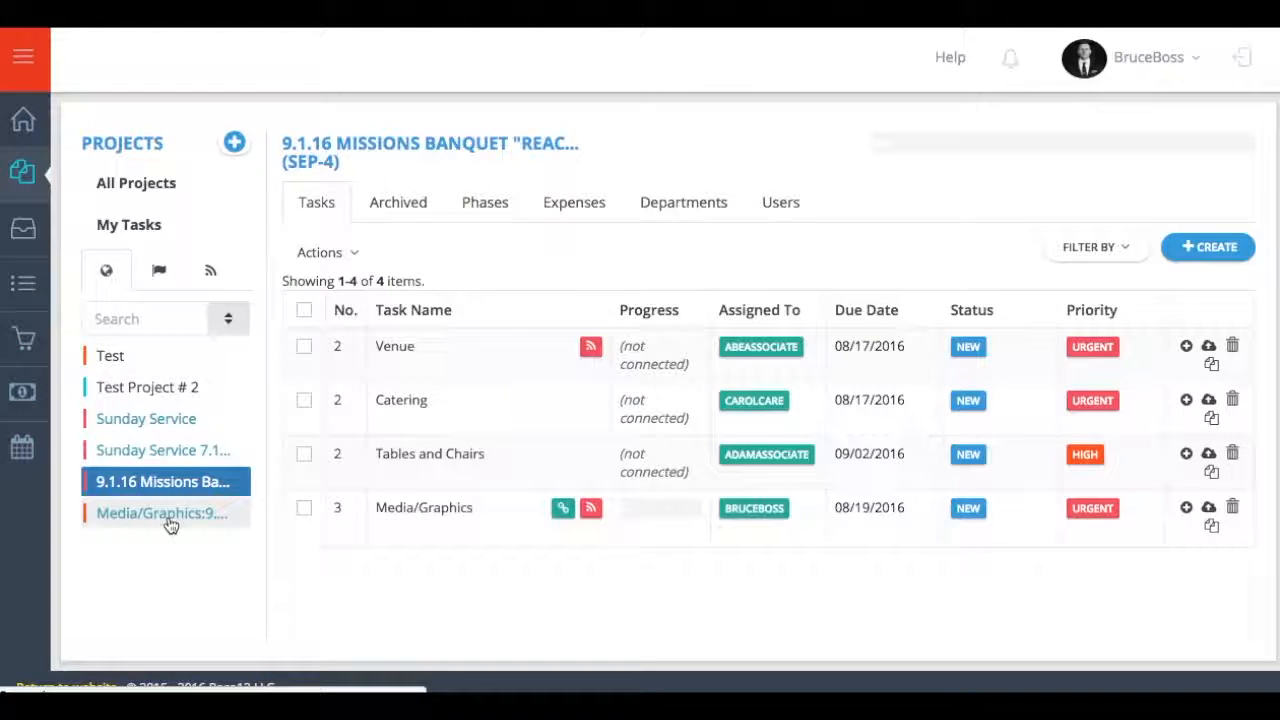
- Check Media/Graphics expenses, read the Venue task comment from the first notification, then reopen notifications
click(166, 523)
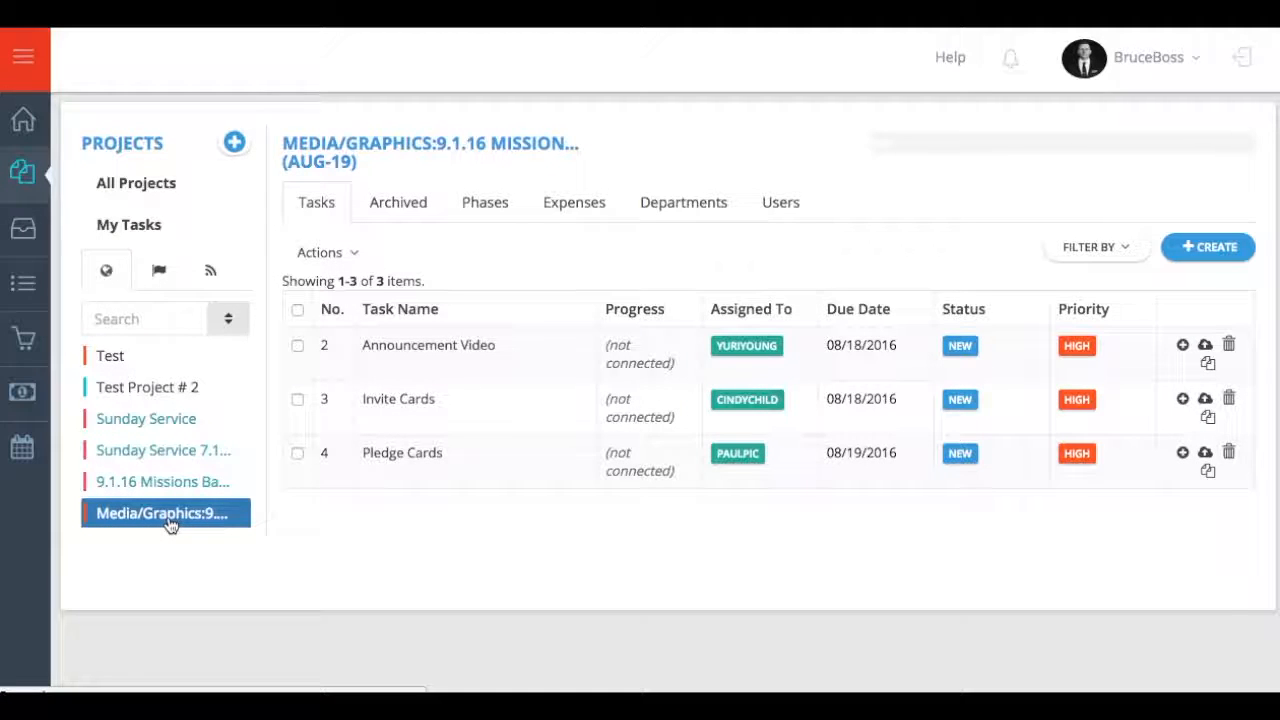
click(568, 204)
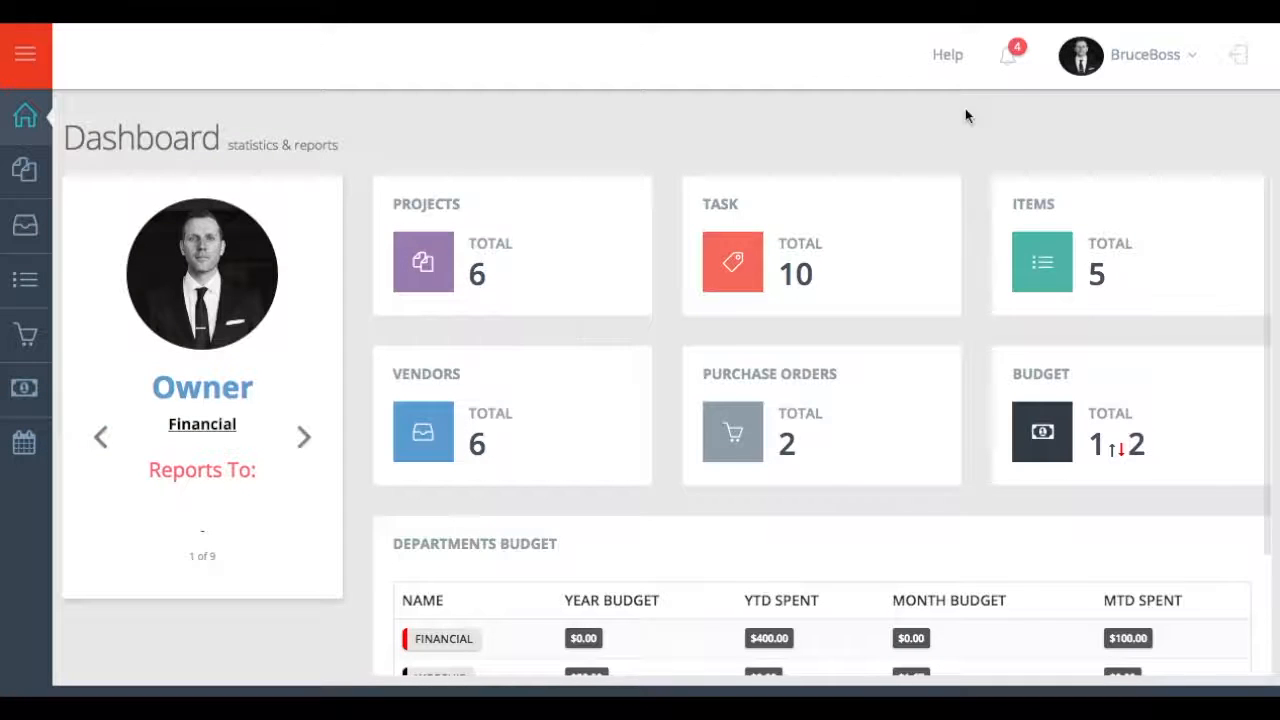
click(1012, 68)
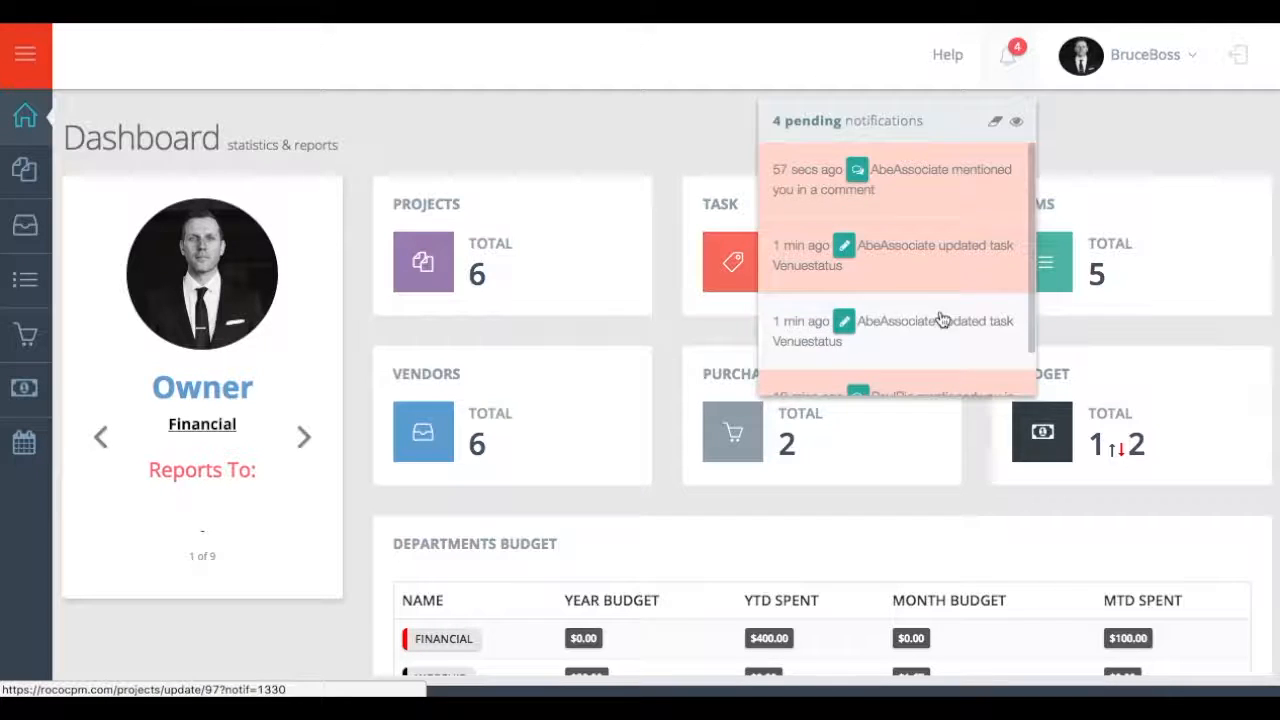
click(871, 205)
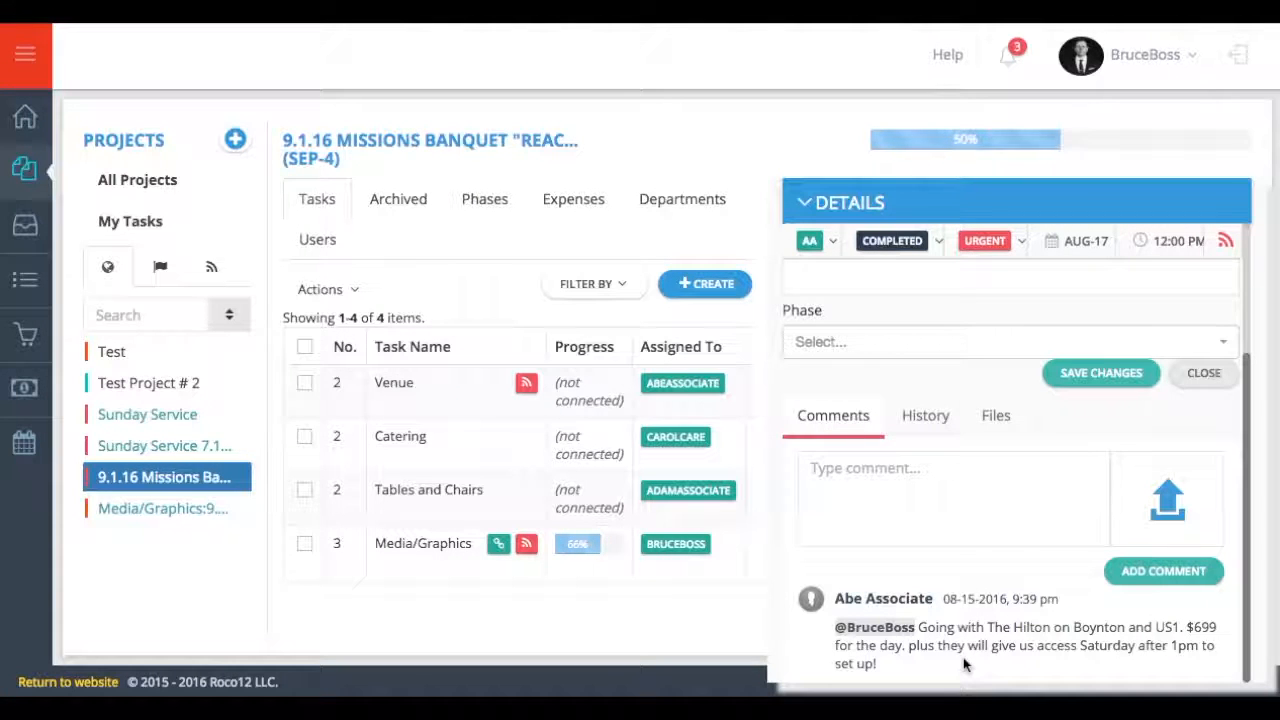
click(806, 205)
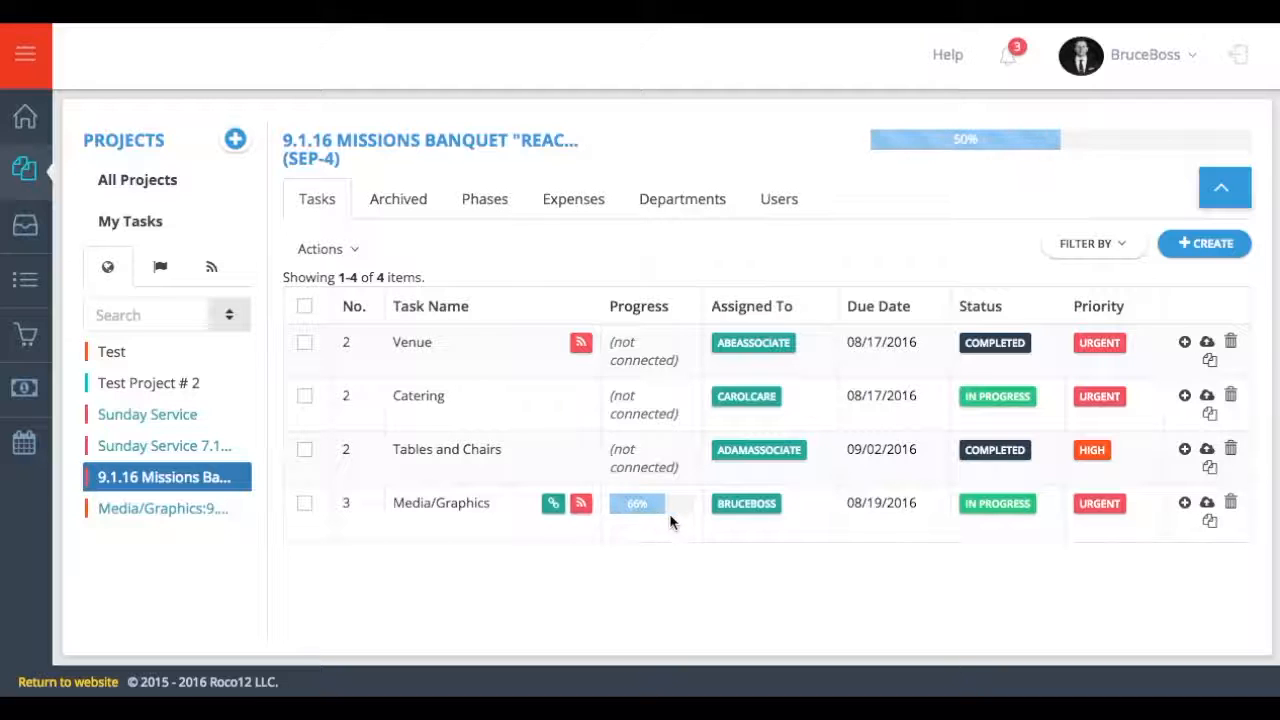
click(1018, 50)
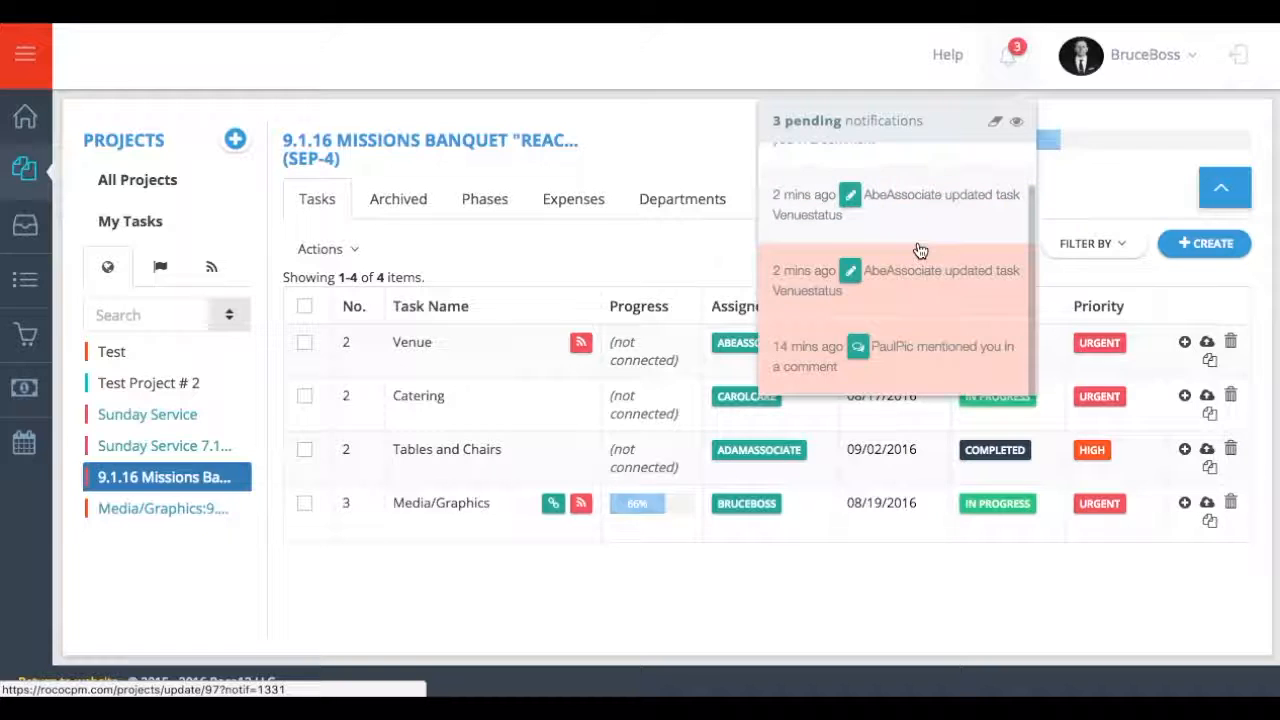
- Read the latest Pledge Cards comment from its notification, then return to 9.1.16 Missions Banquet
scroll(920, 250, down, 1)
click(910, 370)
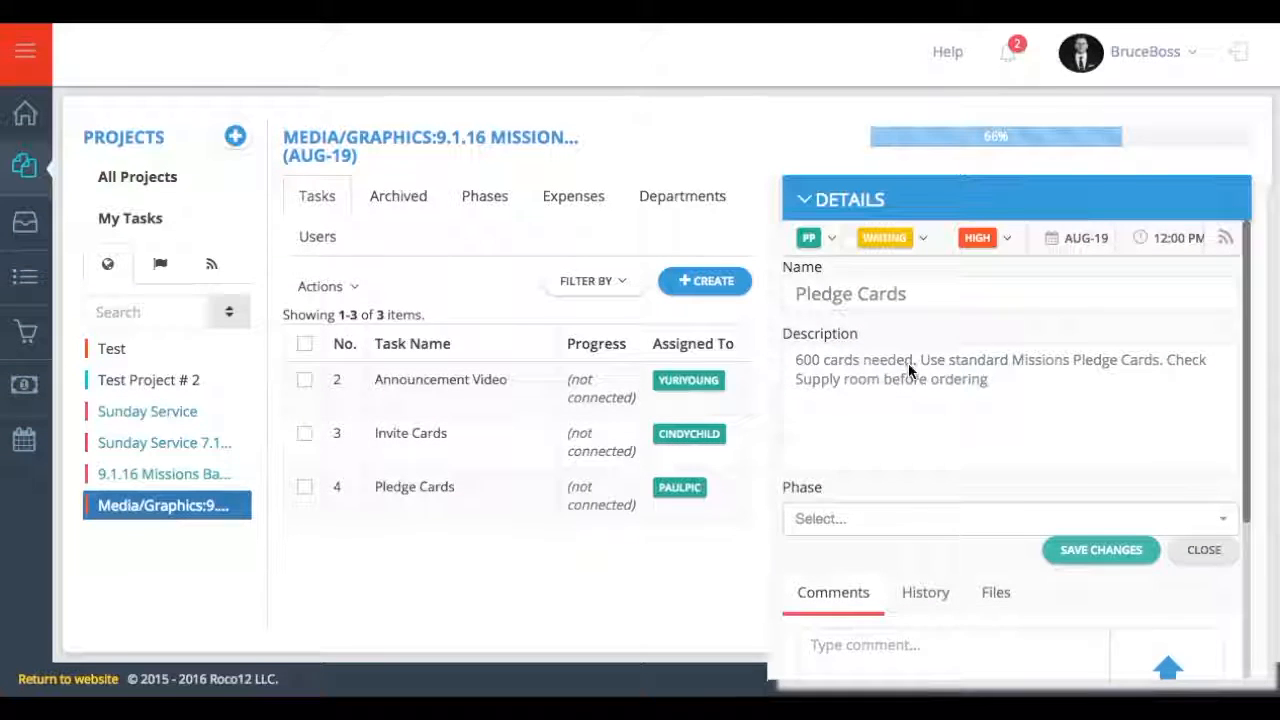
scroll(915, 473, down, 3)
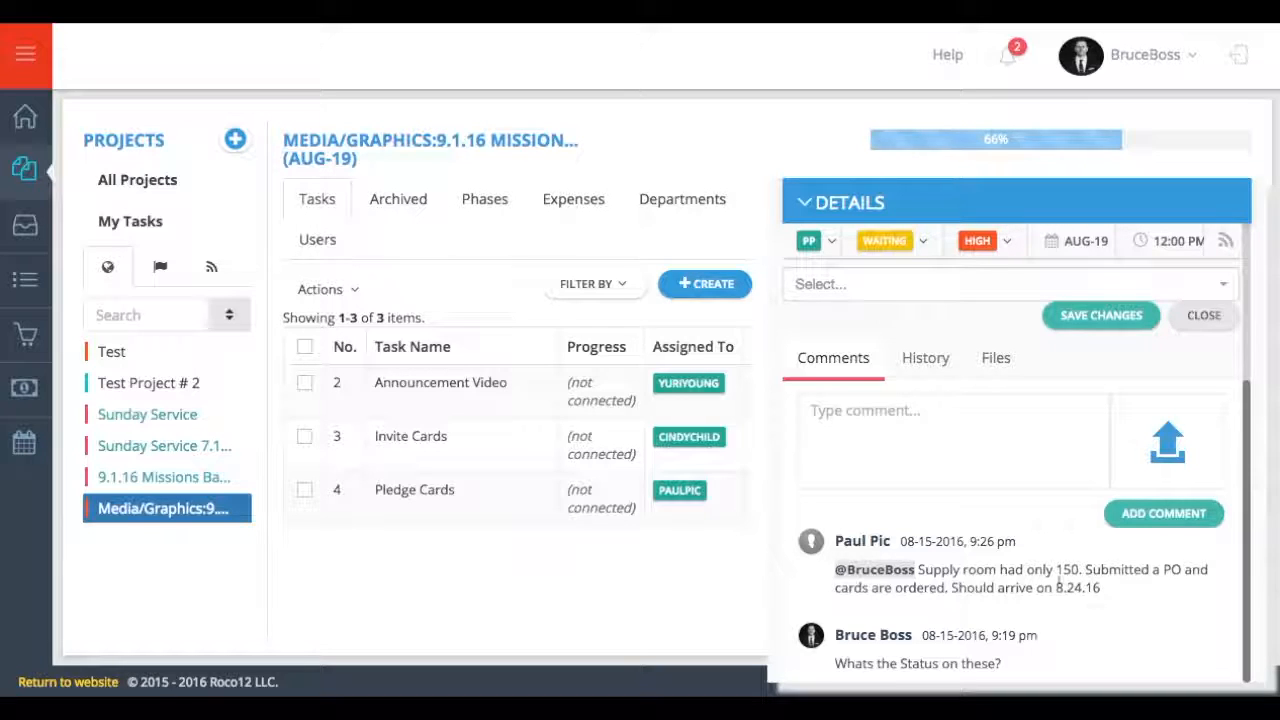
click(808, 205)
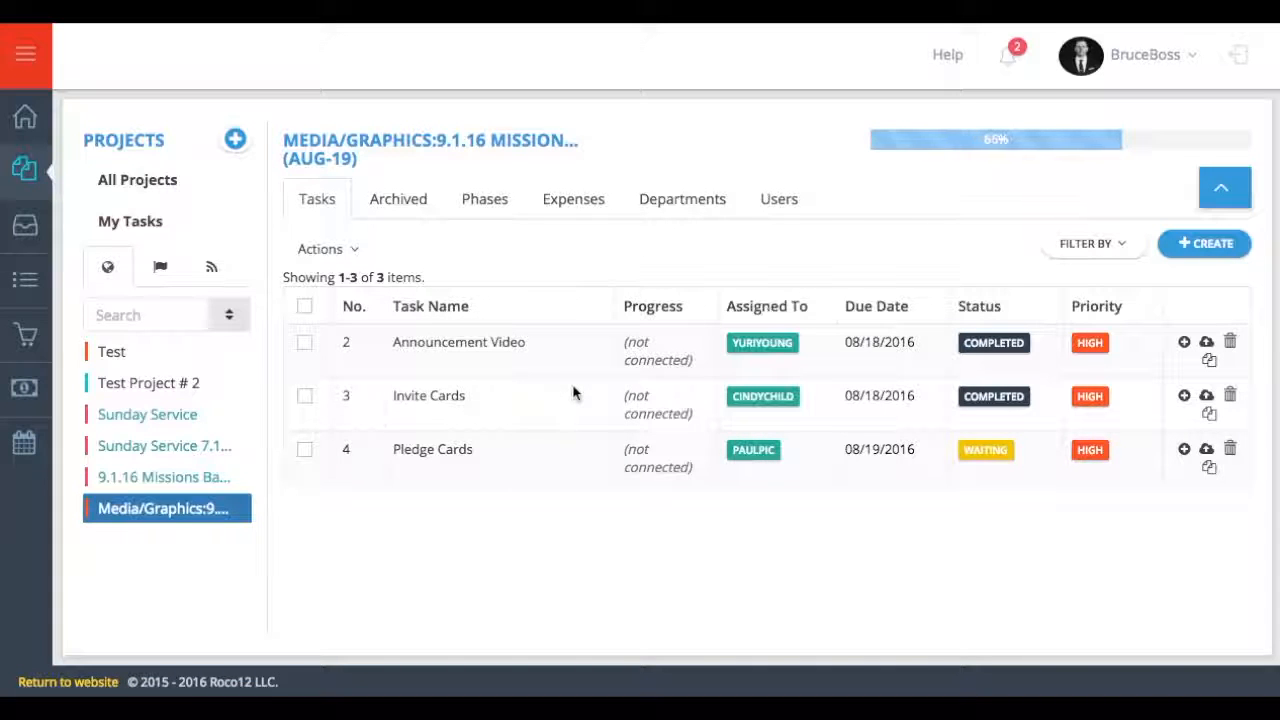
click(214, 479)
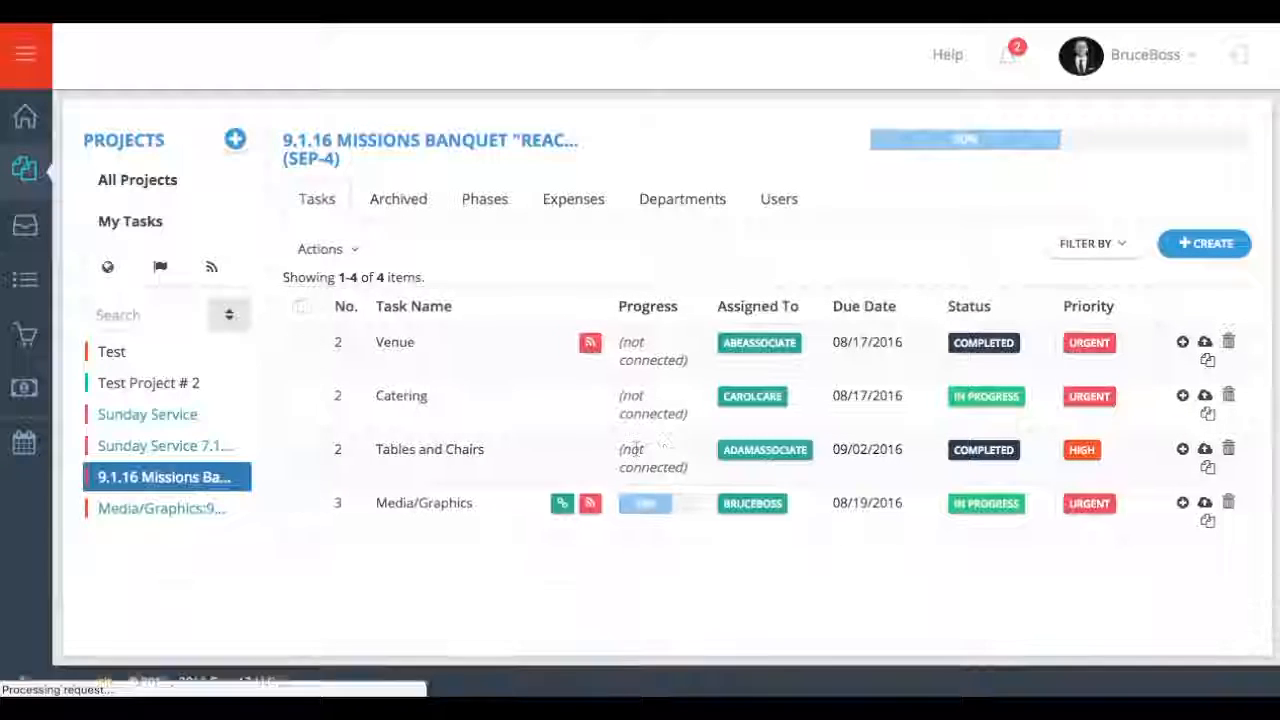
- Select the completed Venue and Tables and Chairs tasks and archive them
click(304, 342)
click(304, 450)
click(322, 249)
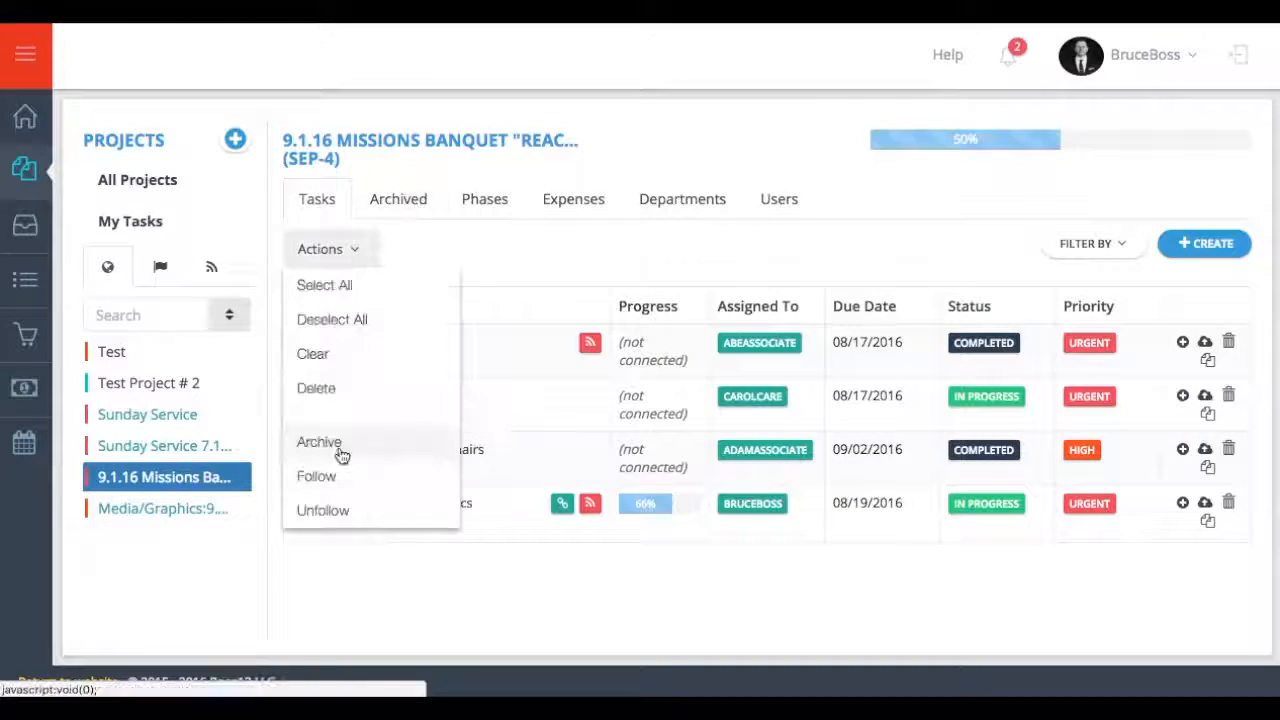
click(340, 450)
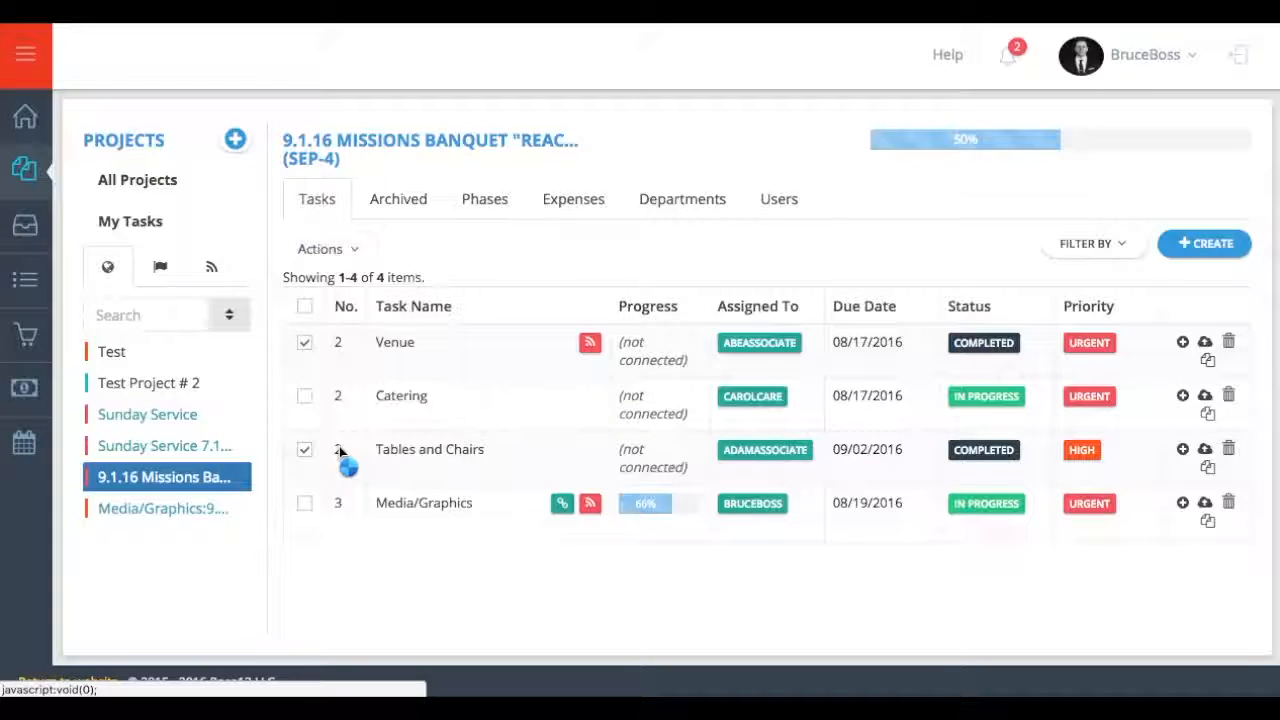